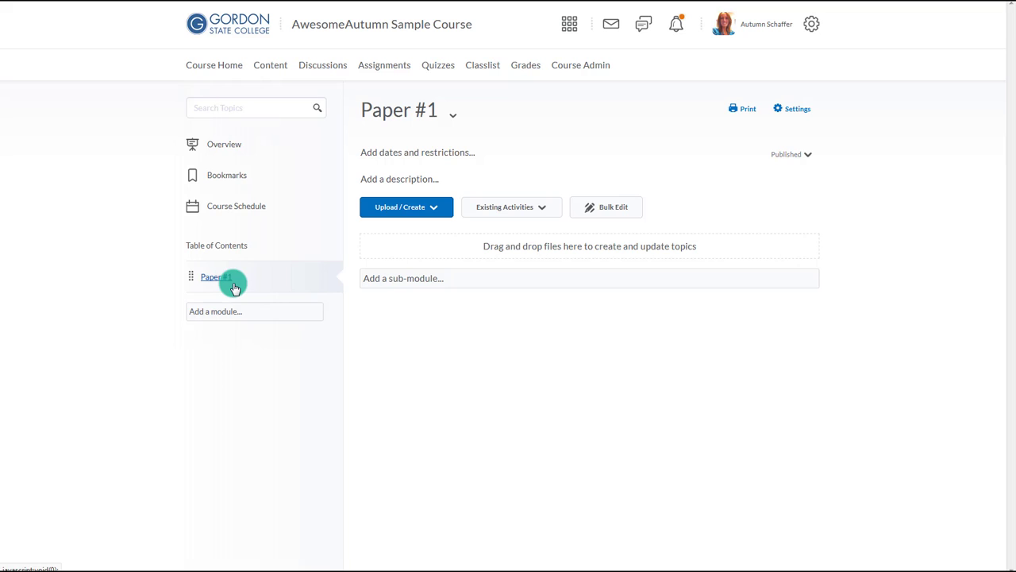
- Add a Turnitin PeerMark activity to the Paper #1 module, titled "Paper 1", with career-goals instructions, a maximum grade of 100 and due date 2019-06-07
click(490, 212)
drag(580, 252, 577, 308)
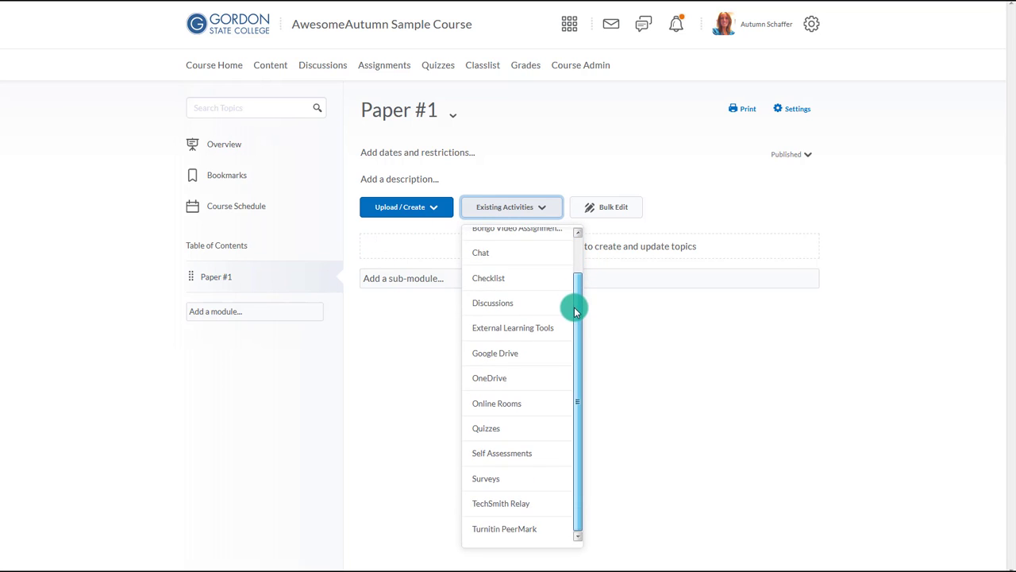
click(510, 528)
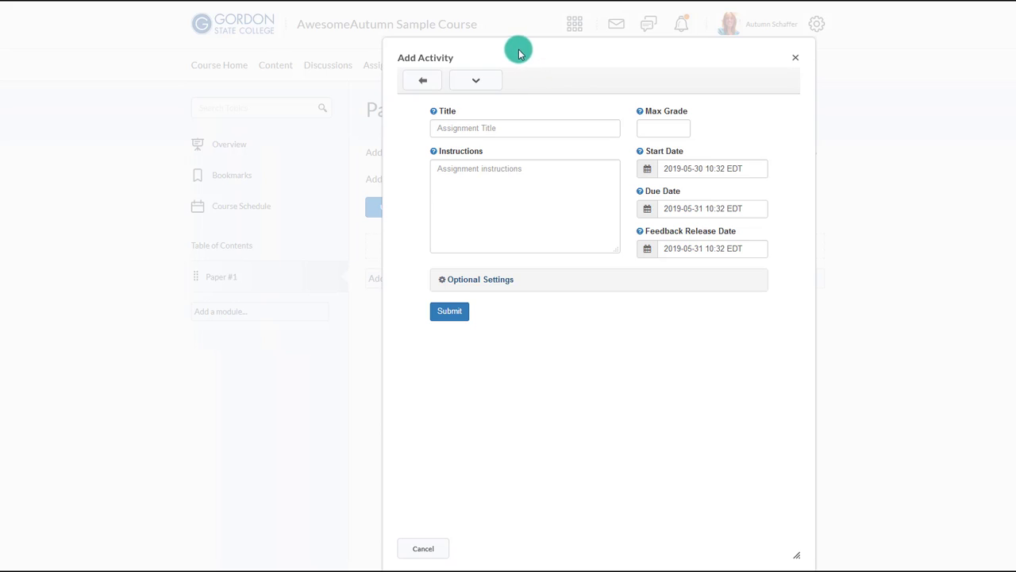
drag(431, 59, 391, 56)
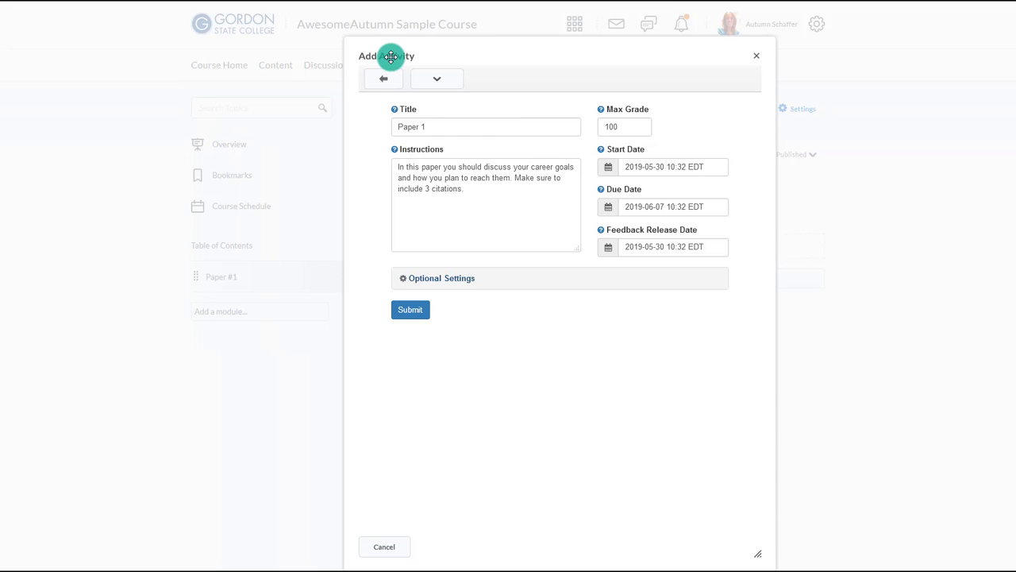
click(614, 134)
text(100)
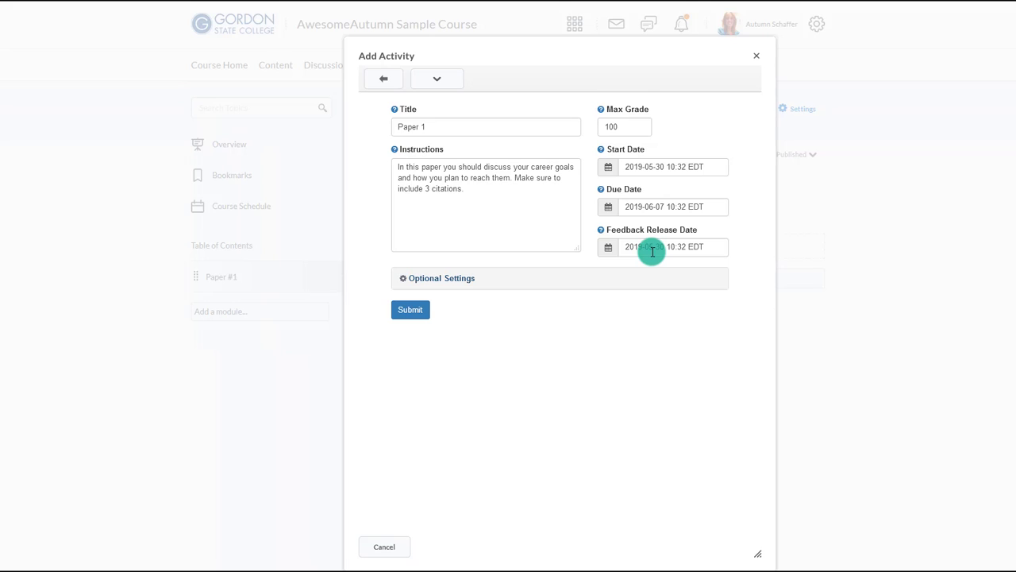
- Expand the activity's optional settings and keep Standard paper repository as the storage for submitted papers
click(442, 280)
scroll(483, 333, down, 3)
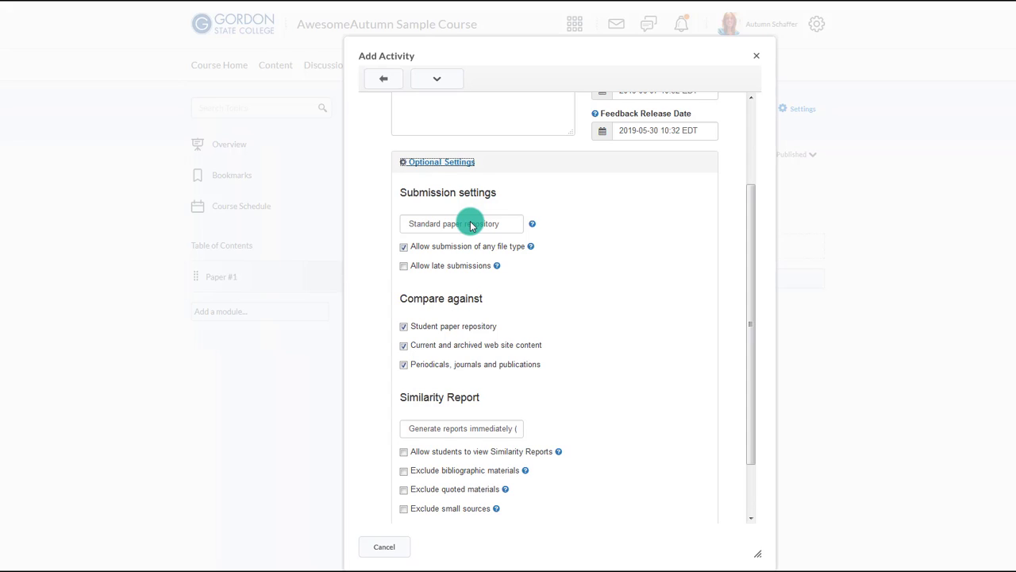
click(470, 227)
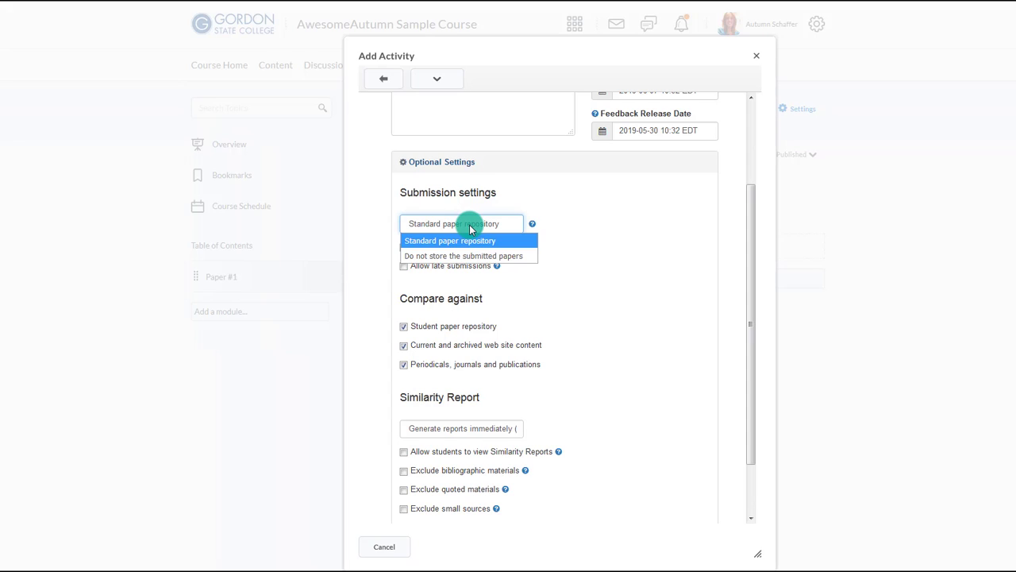
click(470, 228)
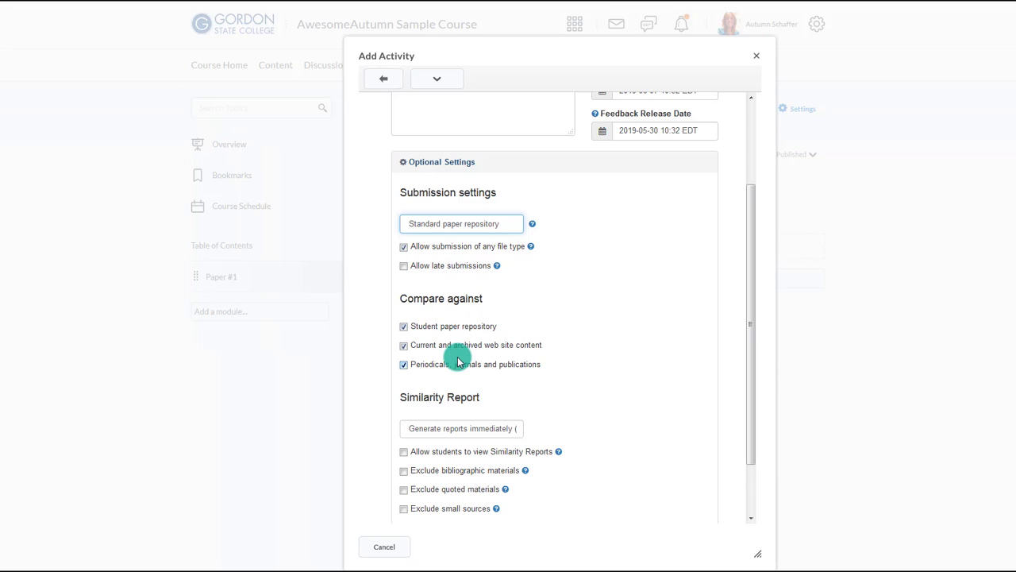
- Set similarity reports to generate immediately with student resubmission until the due date, and submit the activity
scroll(458, 362, down, 2)
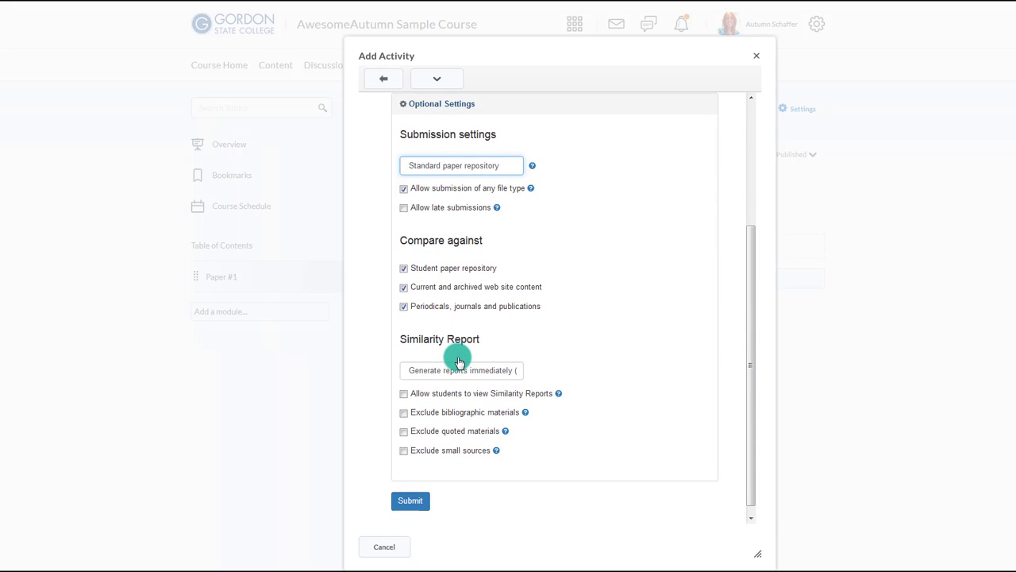
scroll(458, 362, down, 1)
click(458, 362)
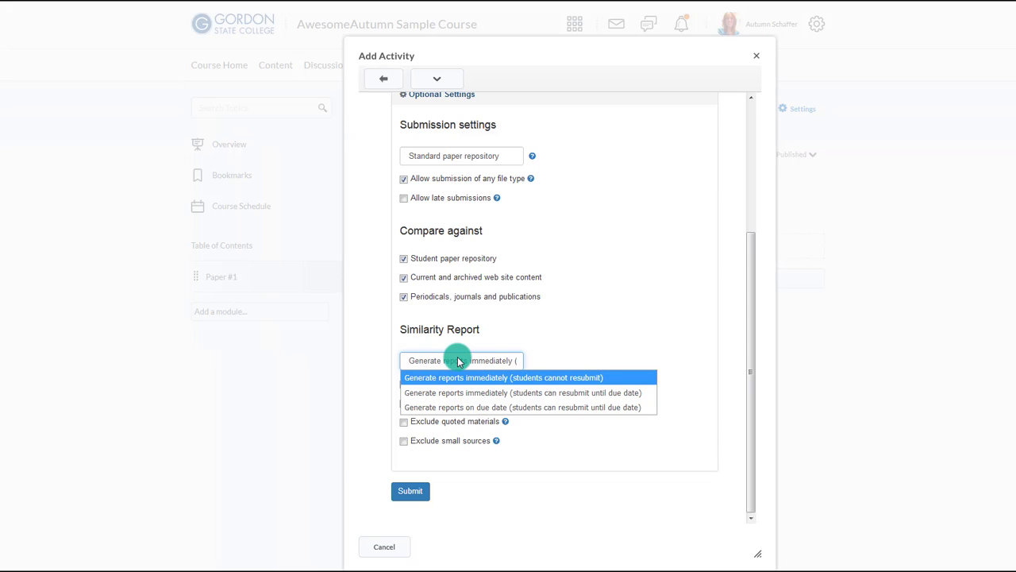
click(459, 392)
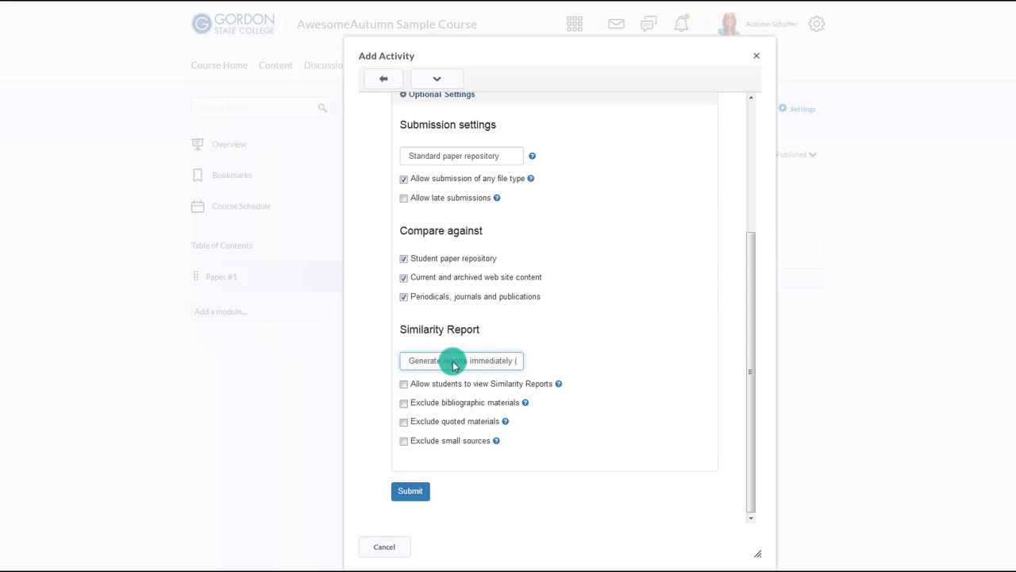
click(454, 364)
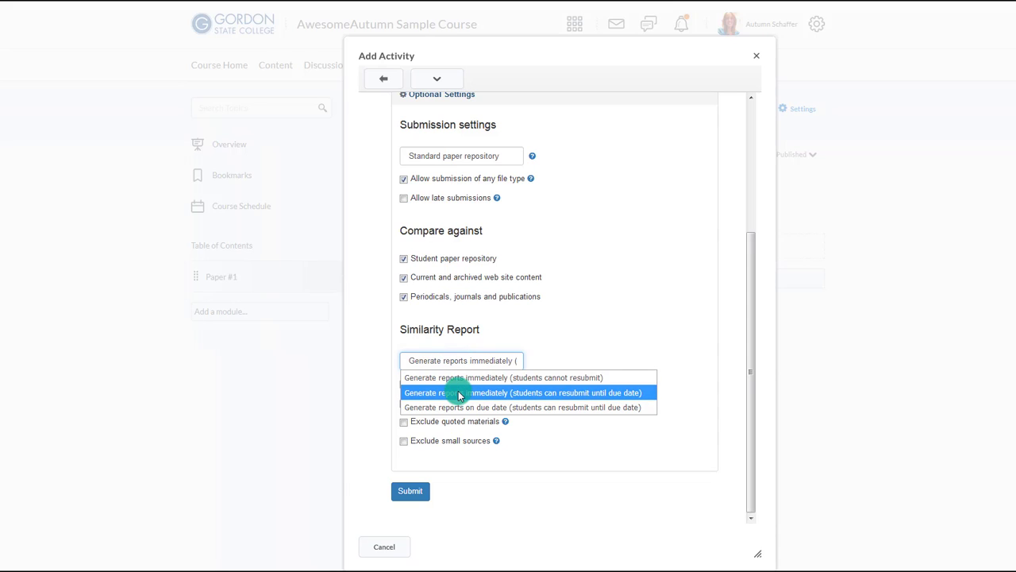
click(459, 393)
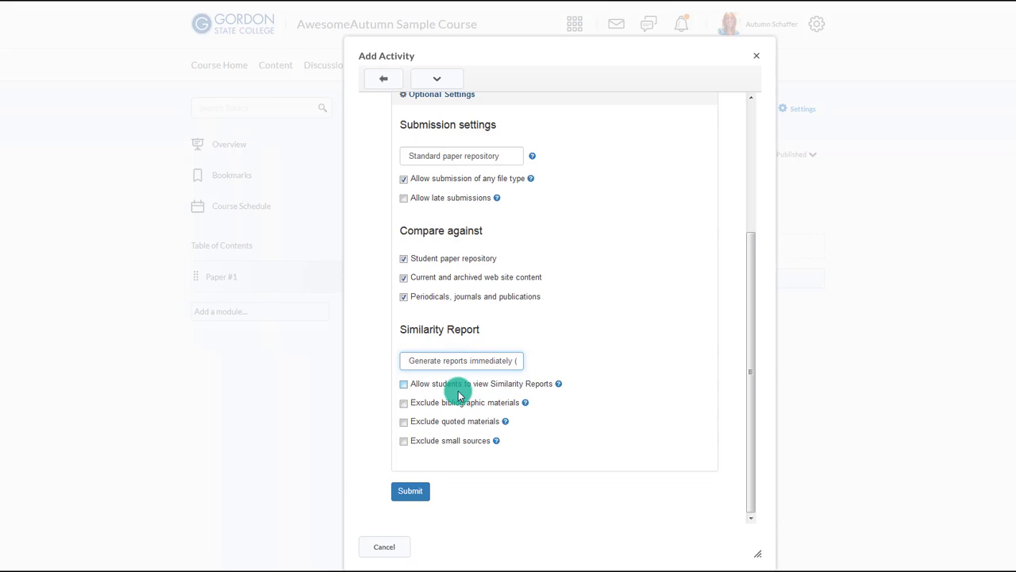
click(419, 490)
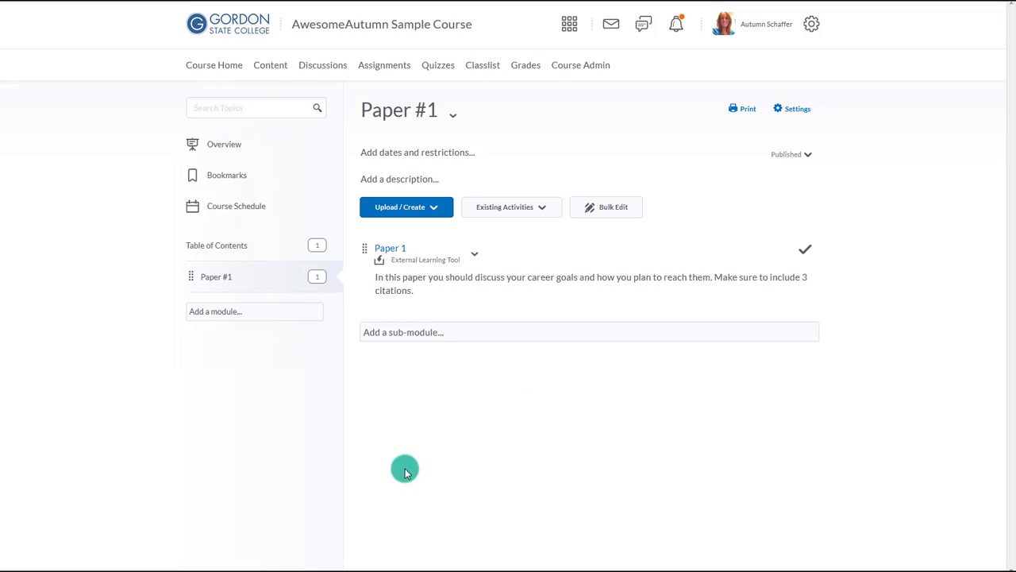
- Open the settings of the Paper 1 assignment and review its optional submission, comparison and similarity report settings
click(387, 251)
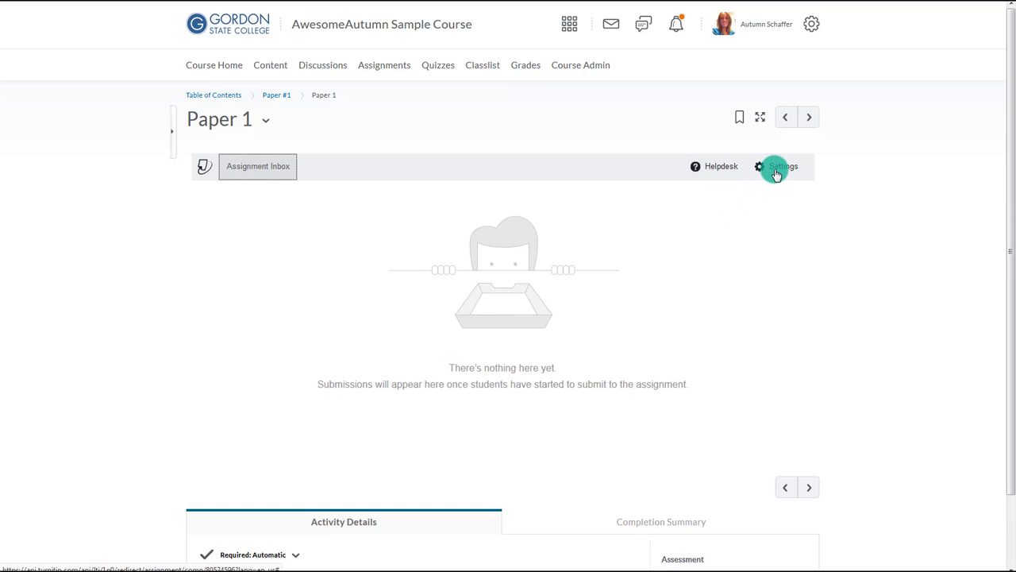
click(776, 172)
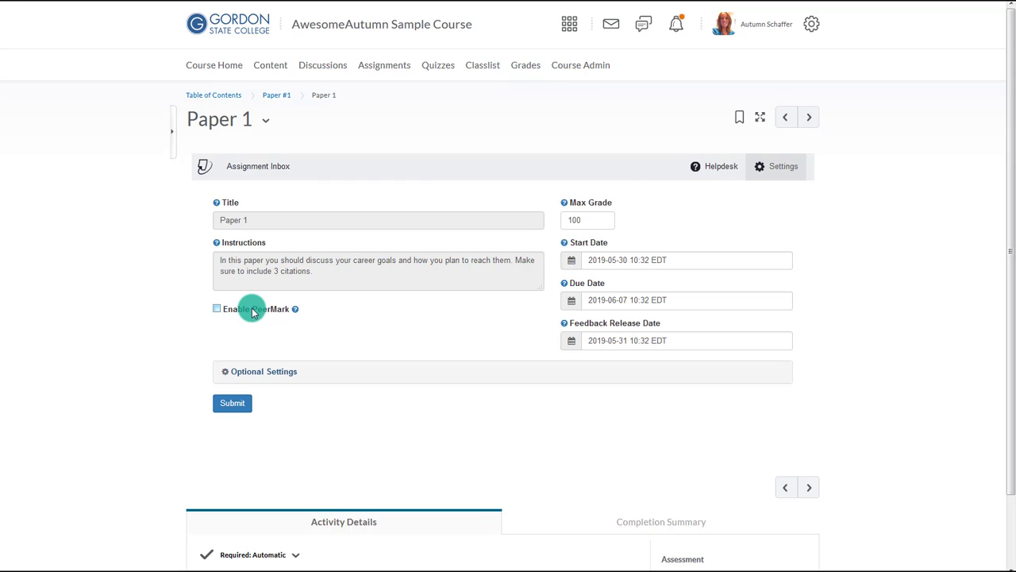
click(270, 370)
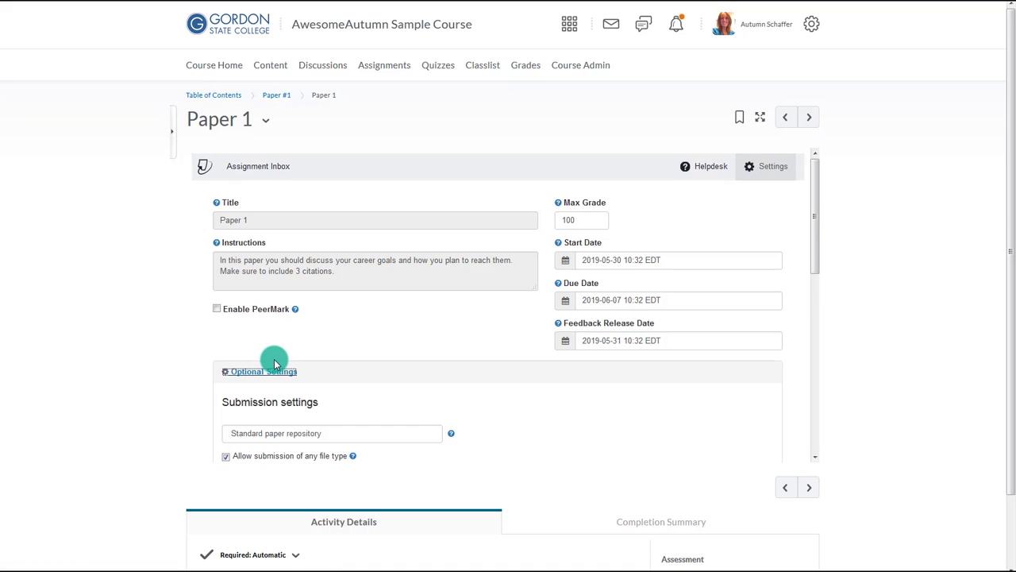
scroll(276, 363, down, 4)
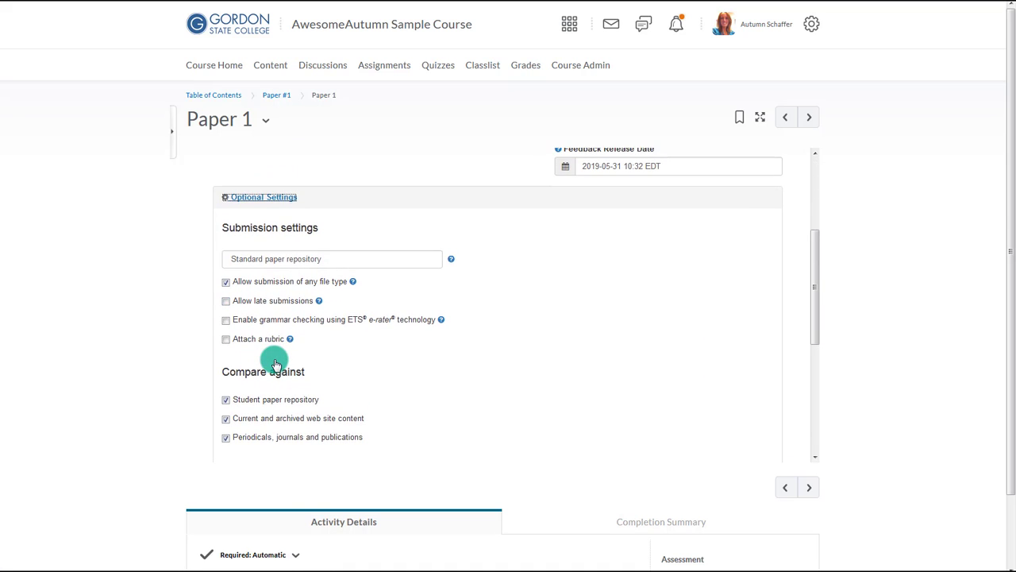
scroll(276, 364, up, 1)
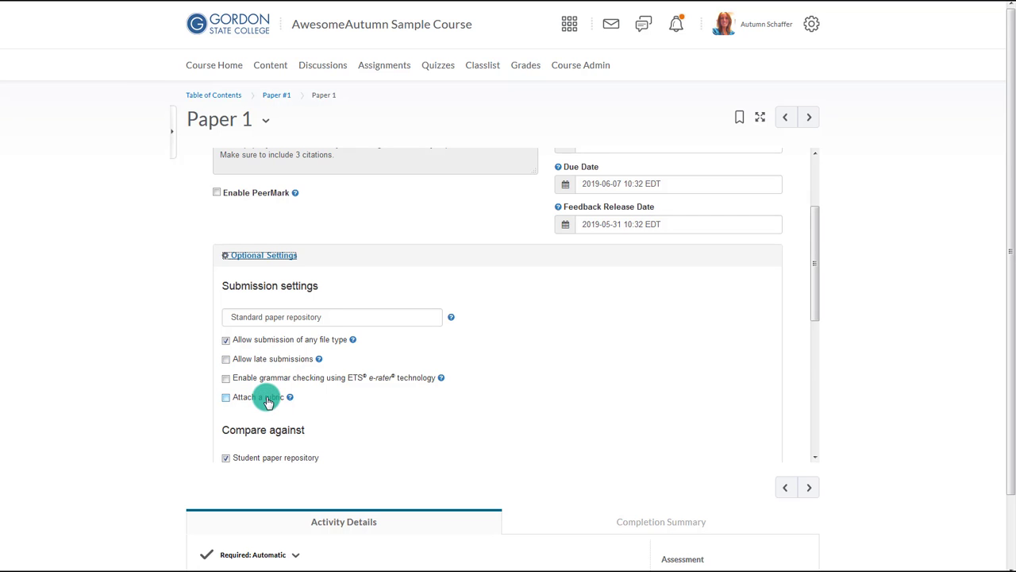
scroll(270, 393, down, 7)
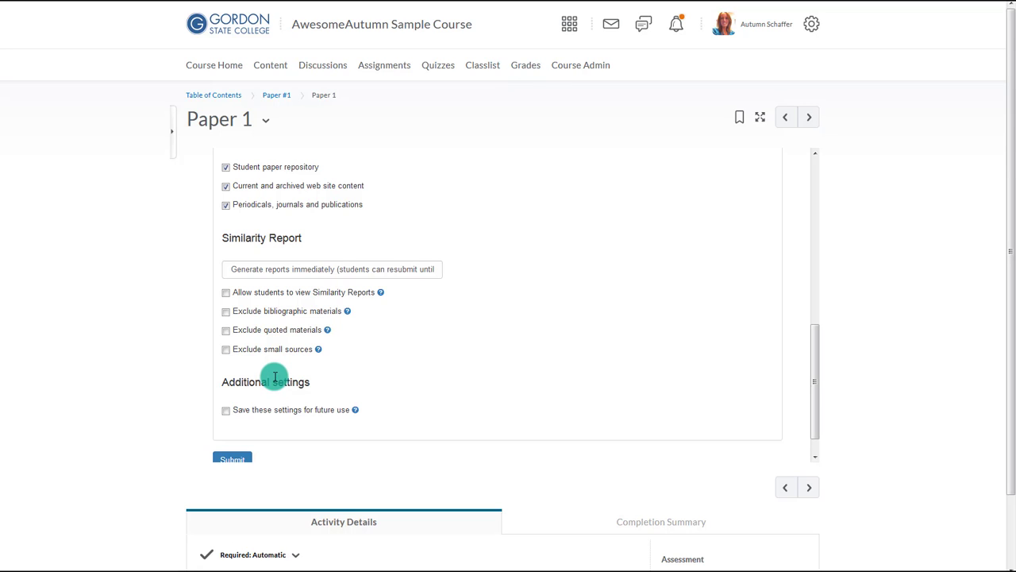
- Allow students to view Similarity Reports, save these settings for future use, and submit the assignment settings
click(262, 295)
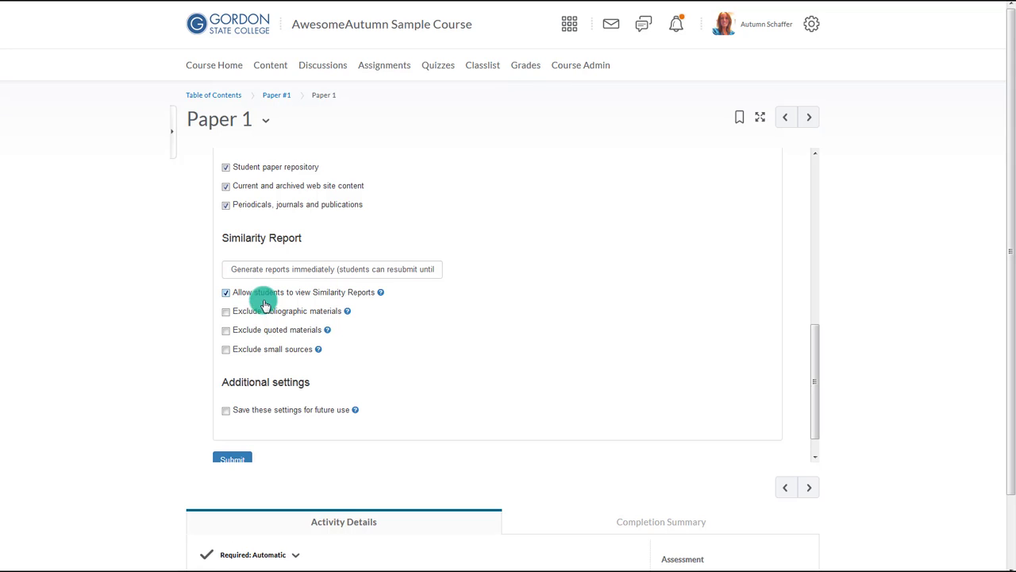
click(310, 412)
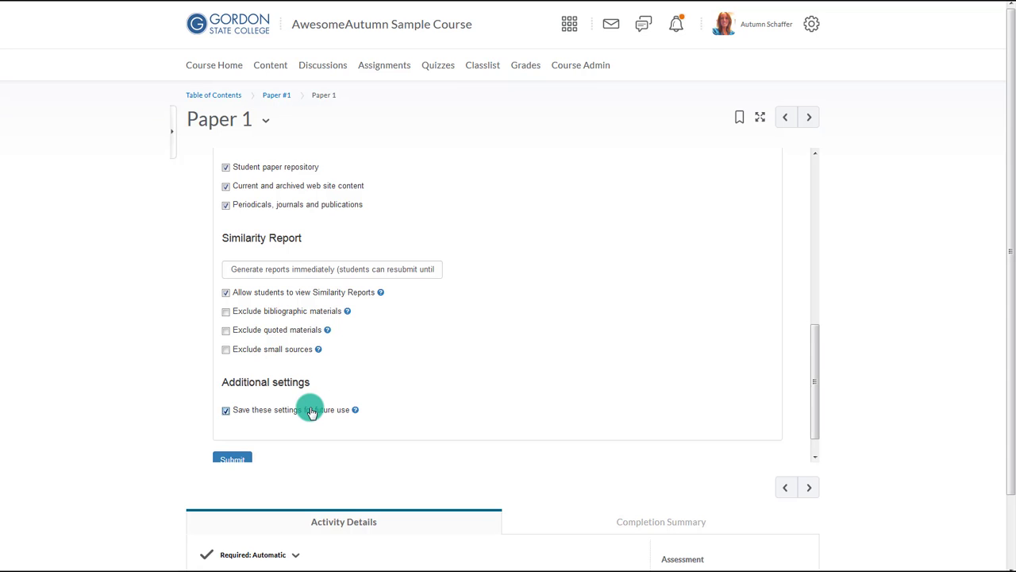
click(237, 460)
click(233, 458)
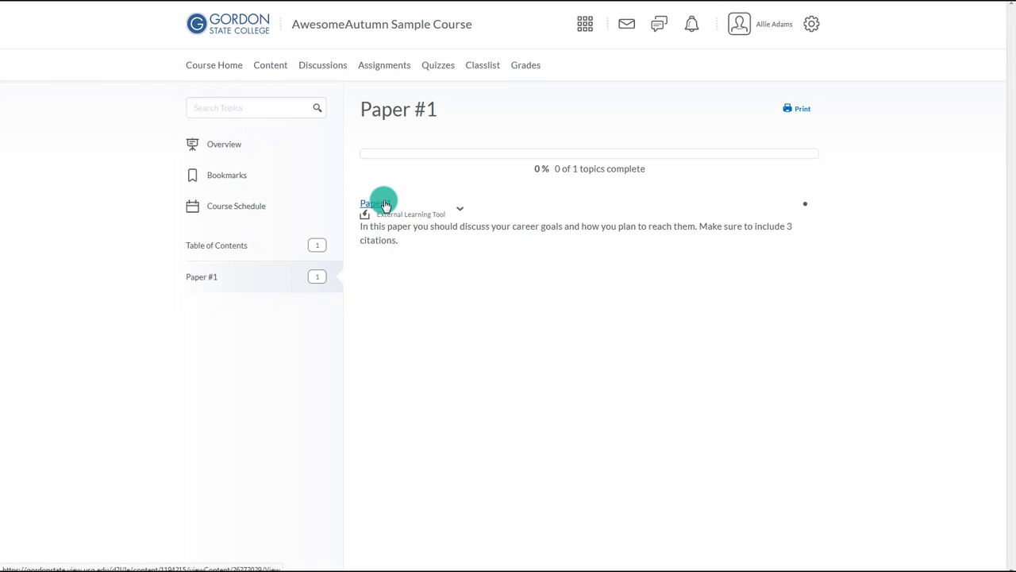
- Open the Paper 1 assignment as the student and agree to the Turnitin user agreement
click(384, 204)
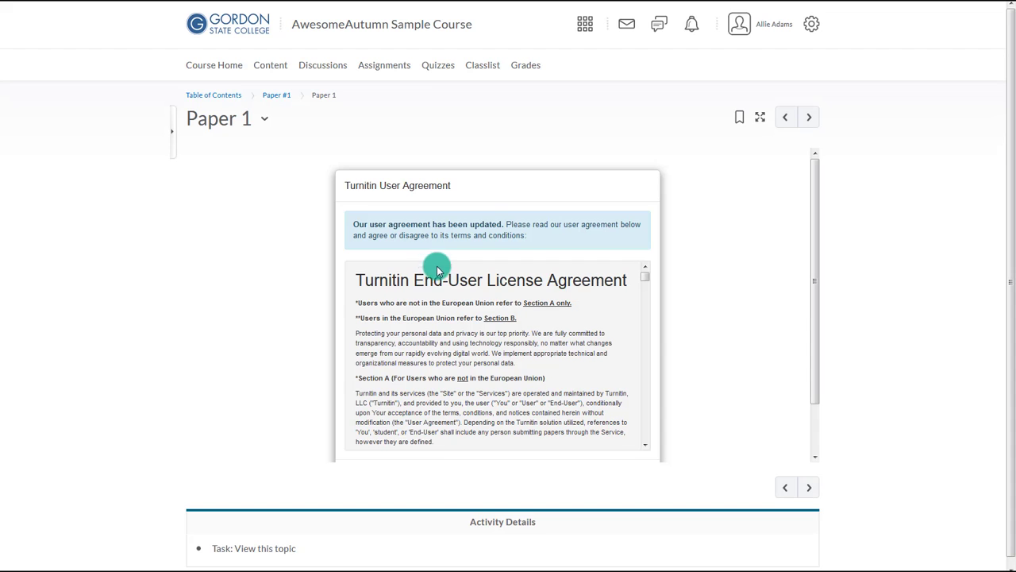
scroll(590, 336, down, 3)
drag(815, 341, 796, 394)
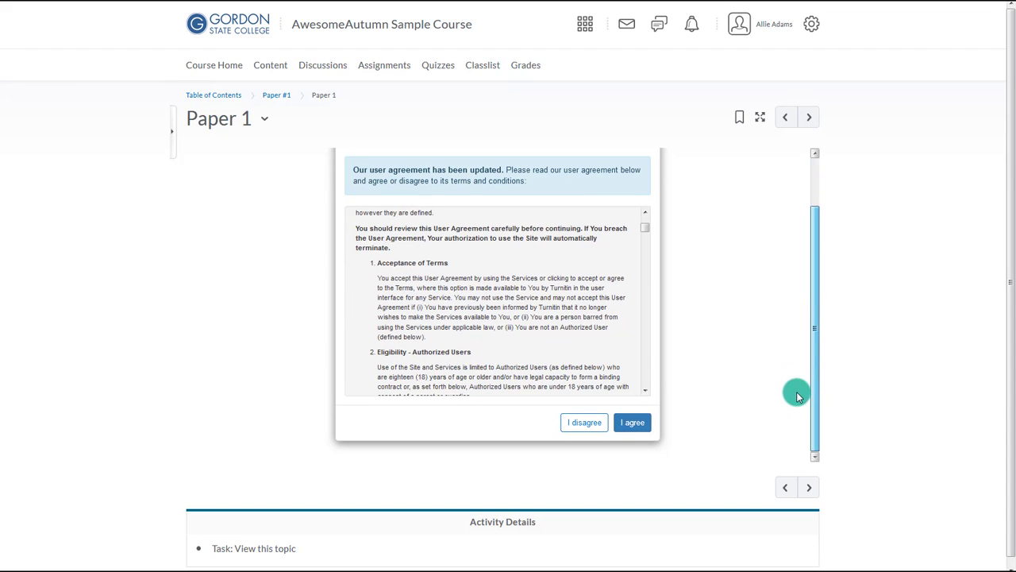
click(635, 422)
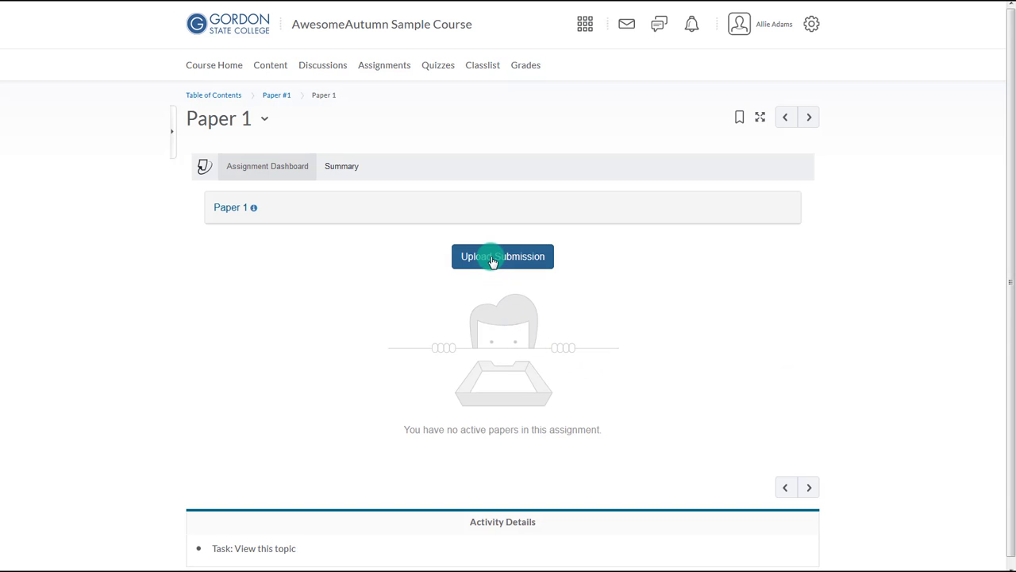
- Upload Sample Paper 1.docx as the student's submission, submit it to Turnitin, and close the submission dialog
click(493, 259)
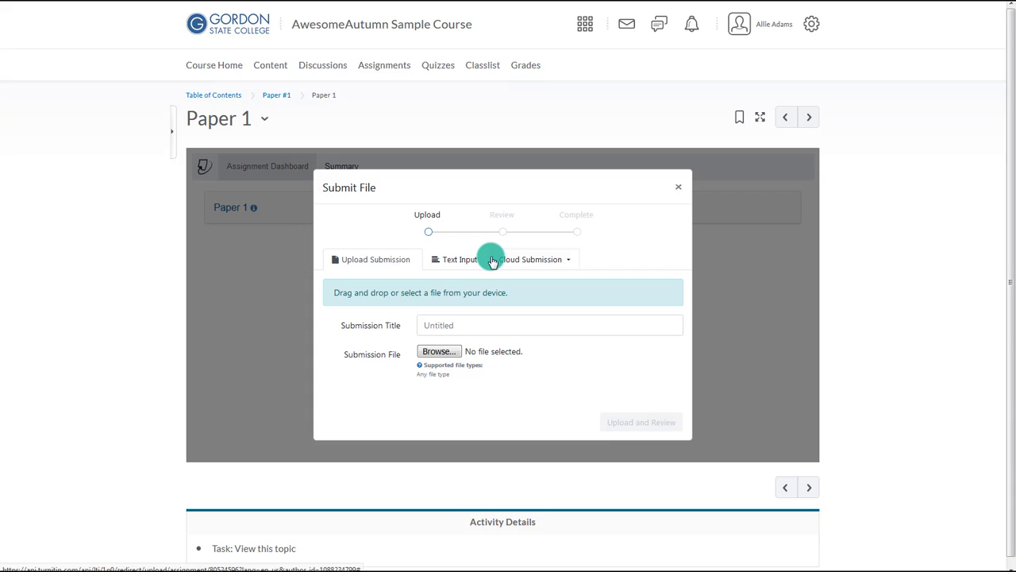
click(448, 353)
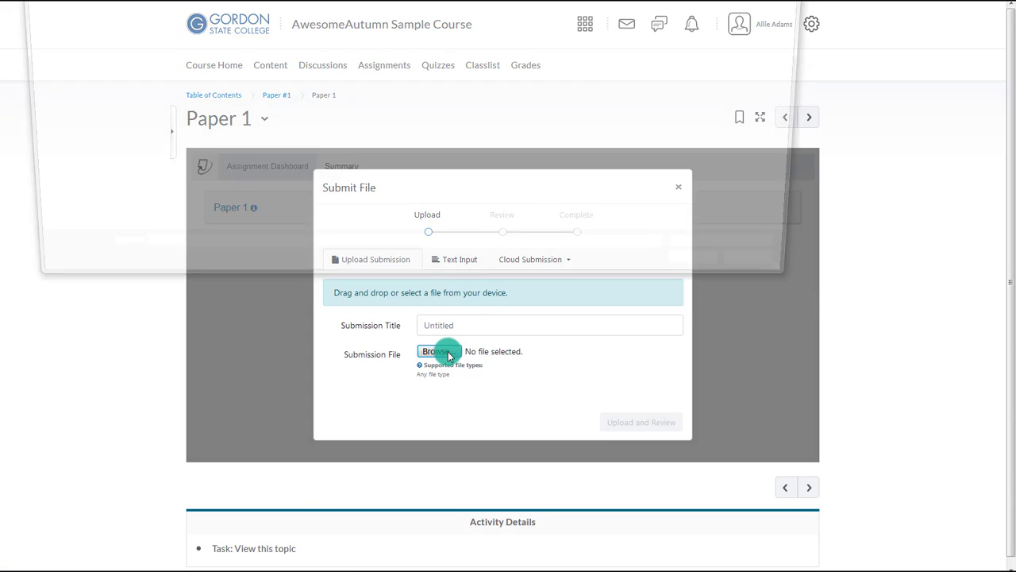
click(49, 23)
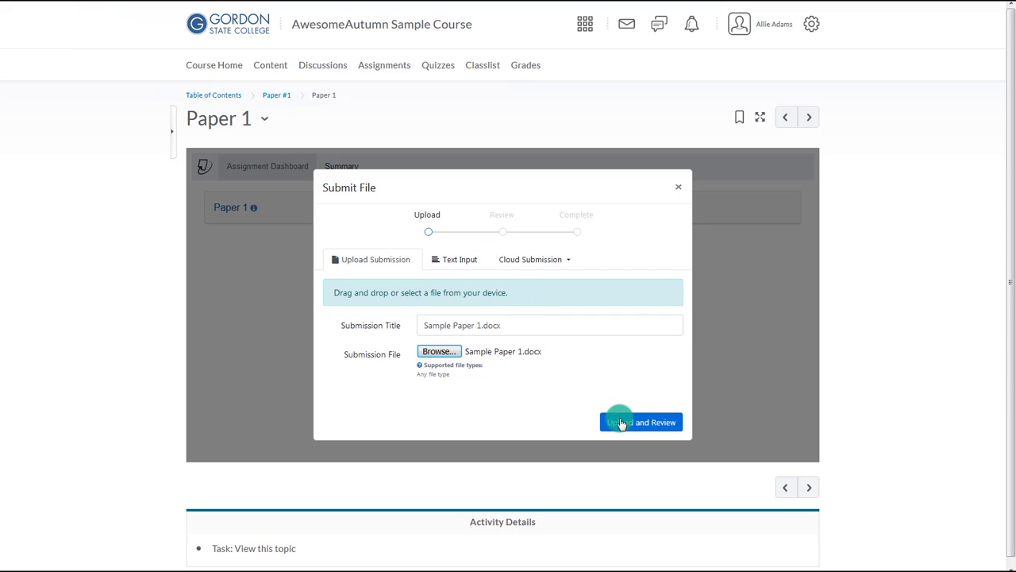
click(622, 422)
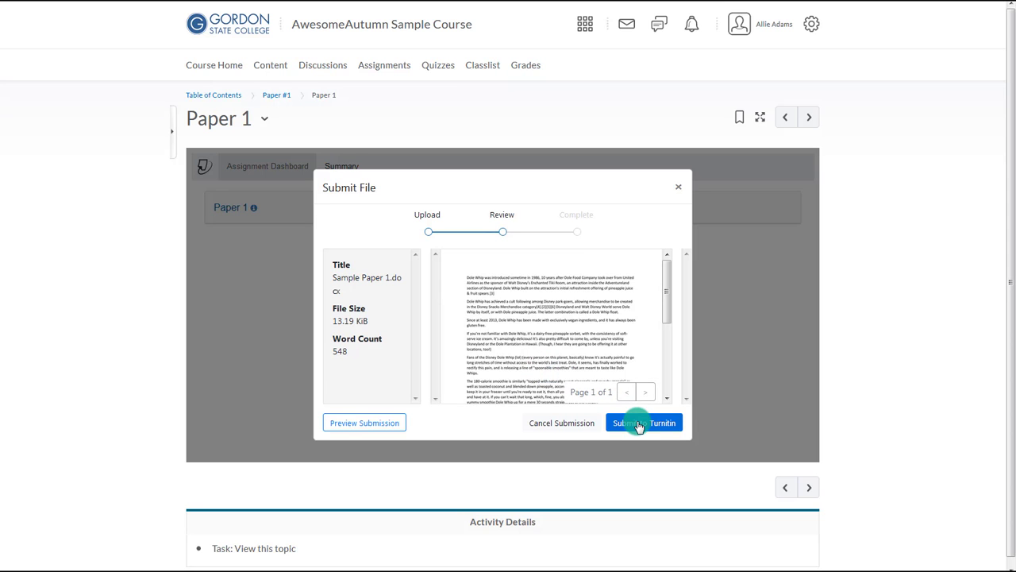
click(638, 423)
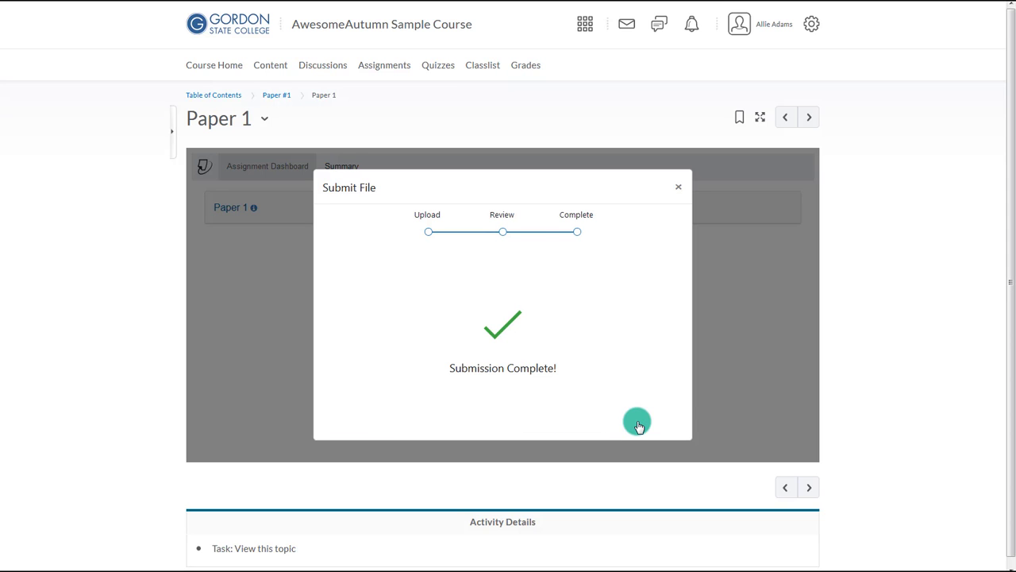
click(679, 189)
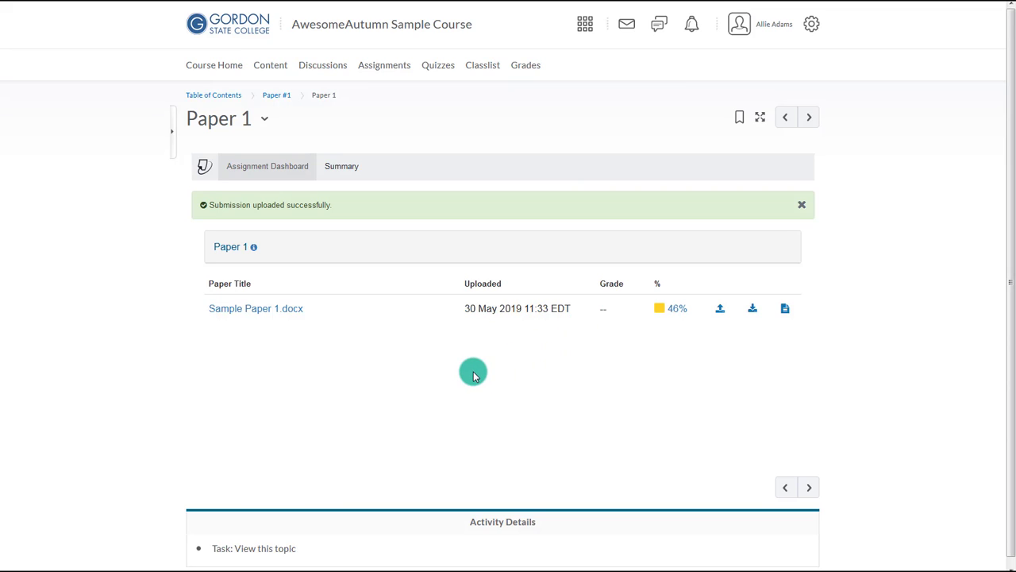
- Open the similarity report for Sample Paper 1.docx in Feedback Studio and examine its match overview
click(660, 311)
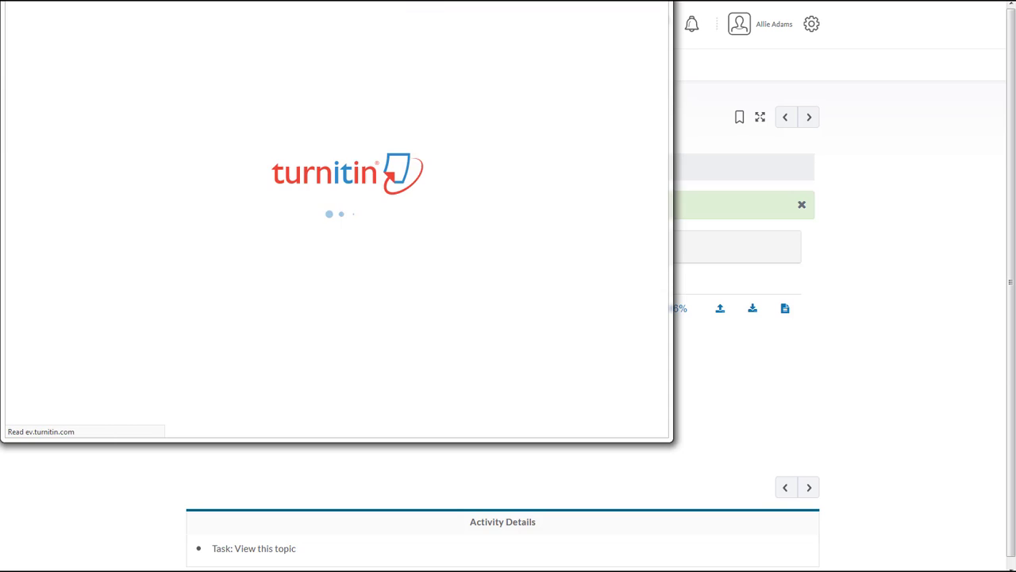
drag(300, 0, 457, 26)
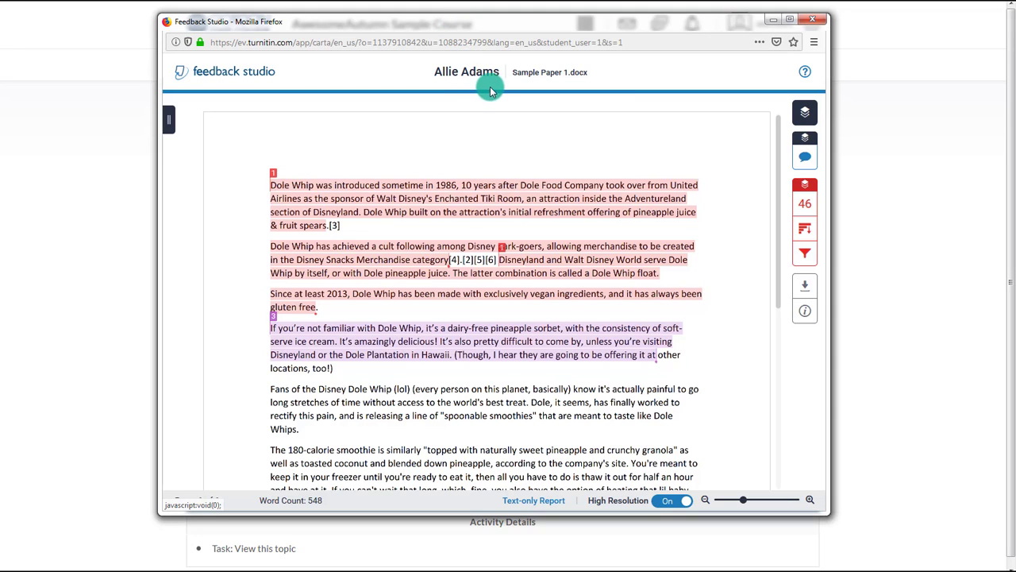
click(807, 203)
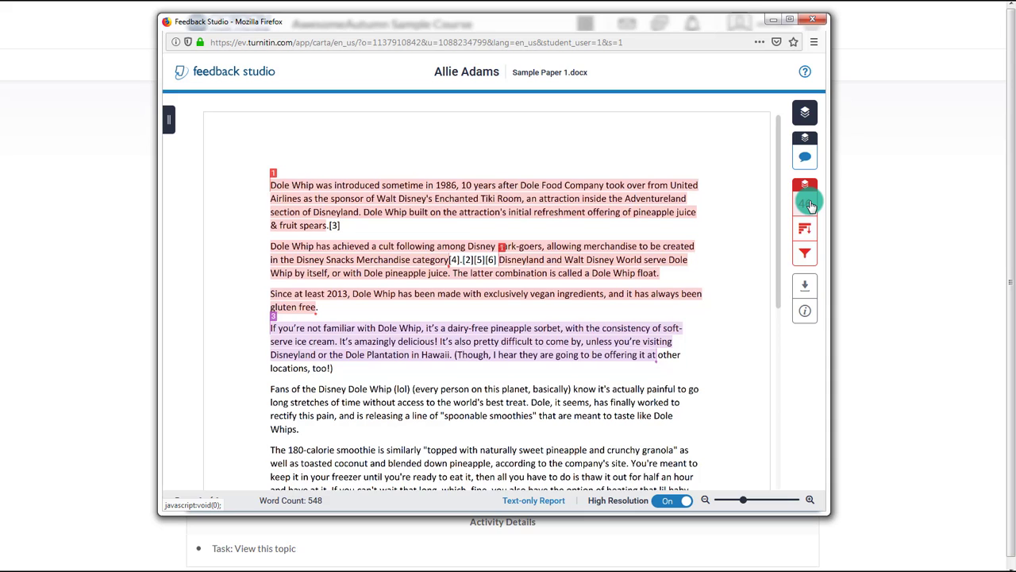
drag(585, 155, 581, 239)
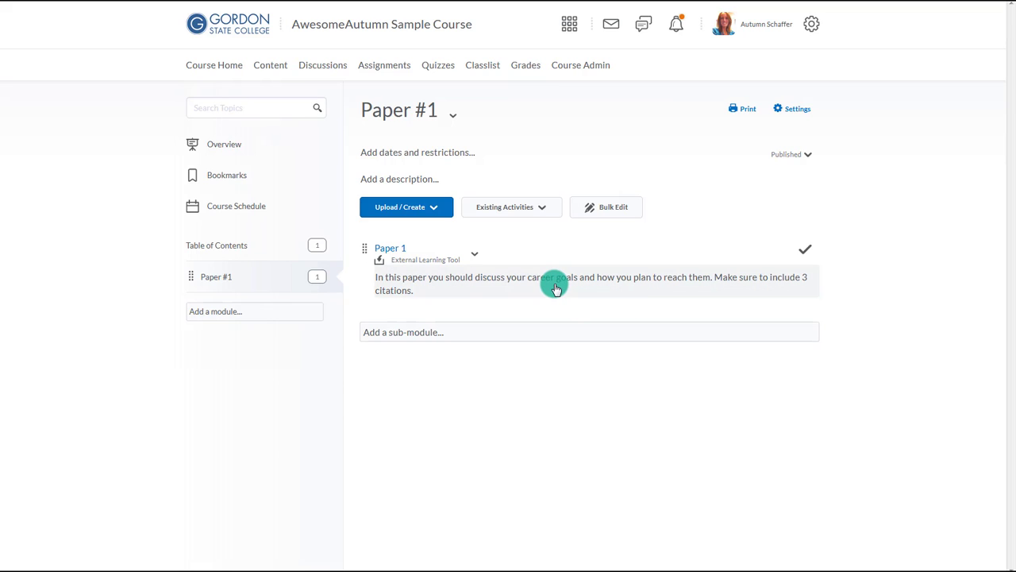
- Open Sample Paper 1.docx from the Paper 1 inbox and add the comment "Where is this located?" to "Dole Food Company" in the first paragraph
click(395, 250)
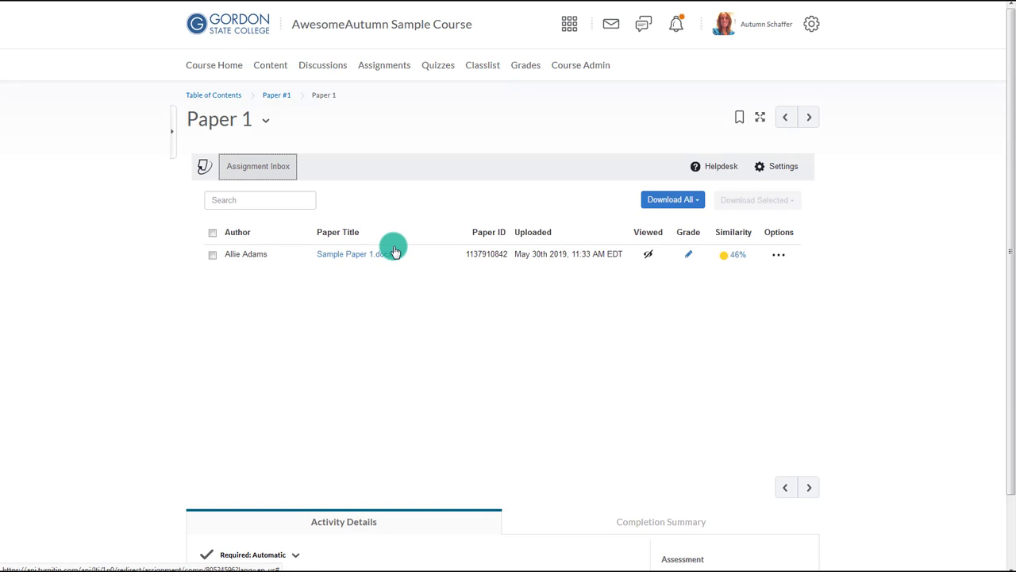
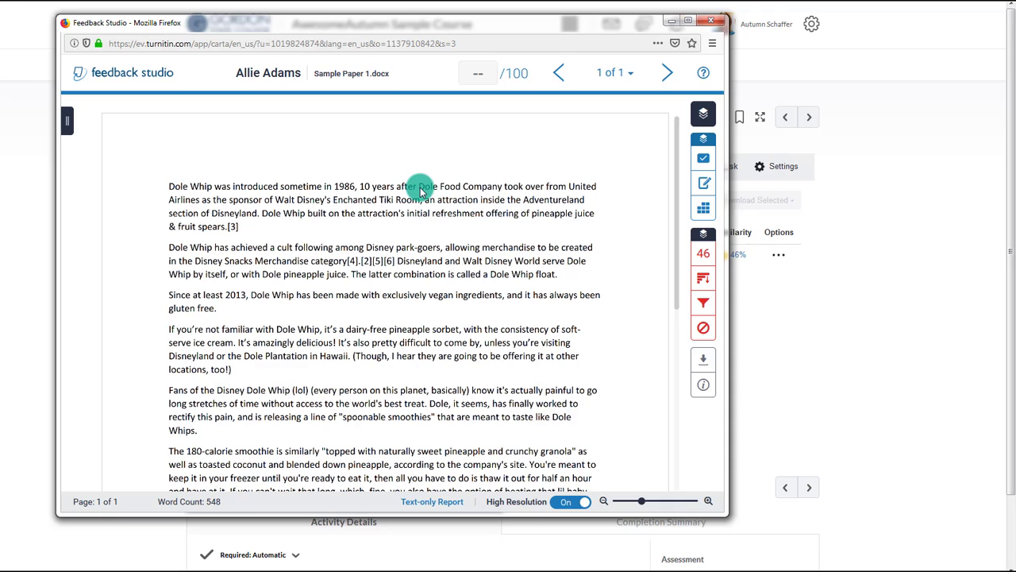
drag(419, 187, 491, 189)
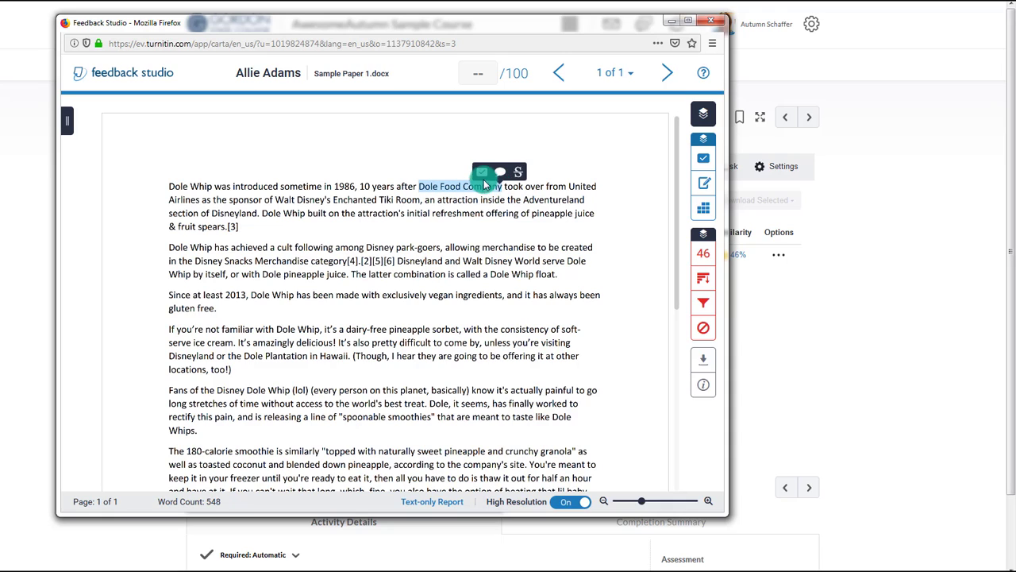
click(502, 174)
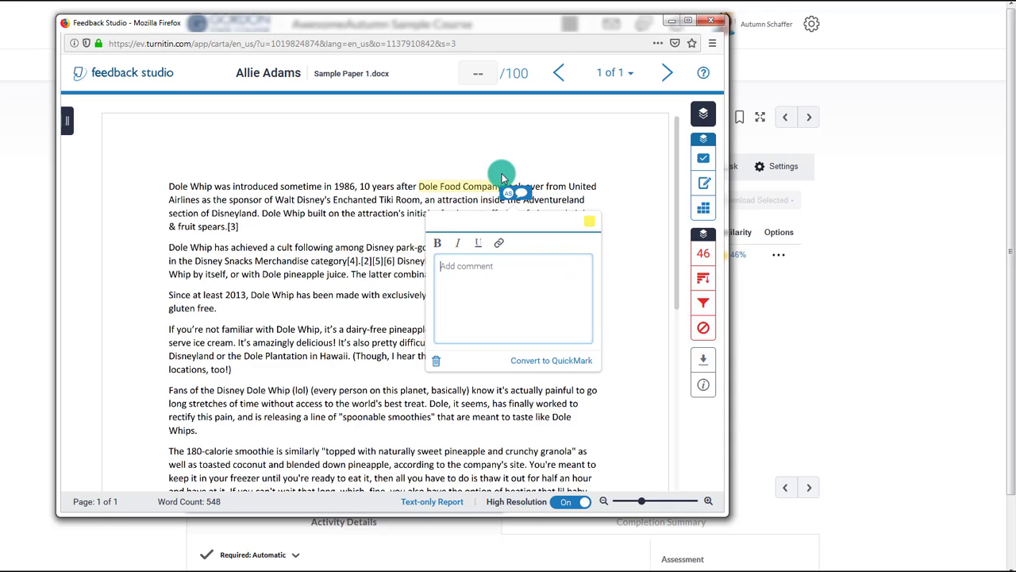
text(Where)
key(BackSpace)
key(BackSpace)
text(ere is this located?)
click(505, 171)
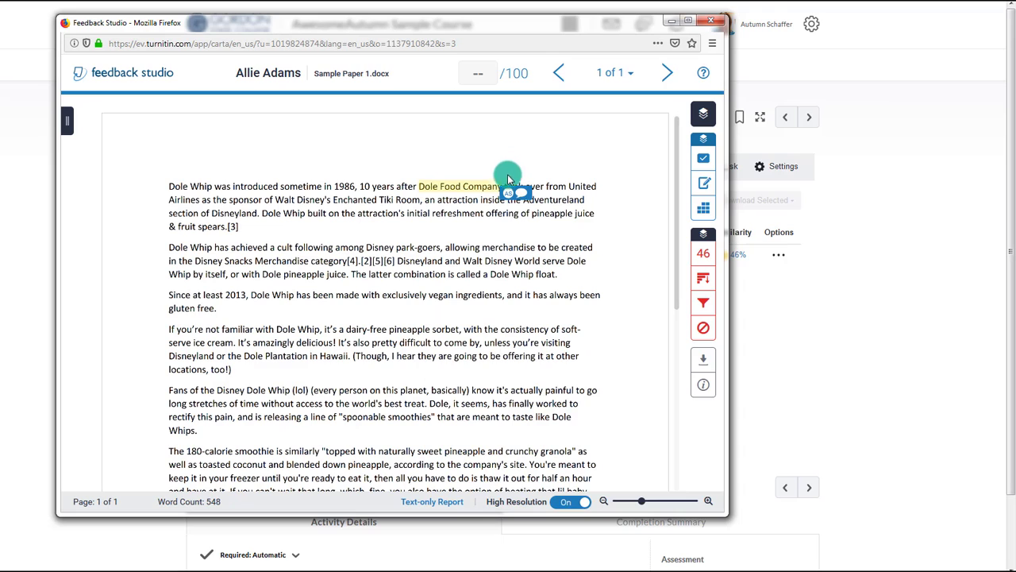
- Mark "pineapple juice" in the first paragraph with the "capital letter" QuickMark
drag(544, 219, 601, 224)
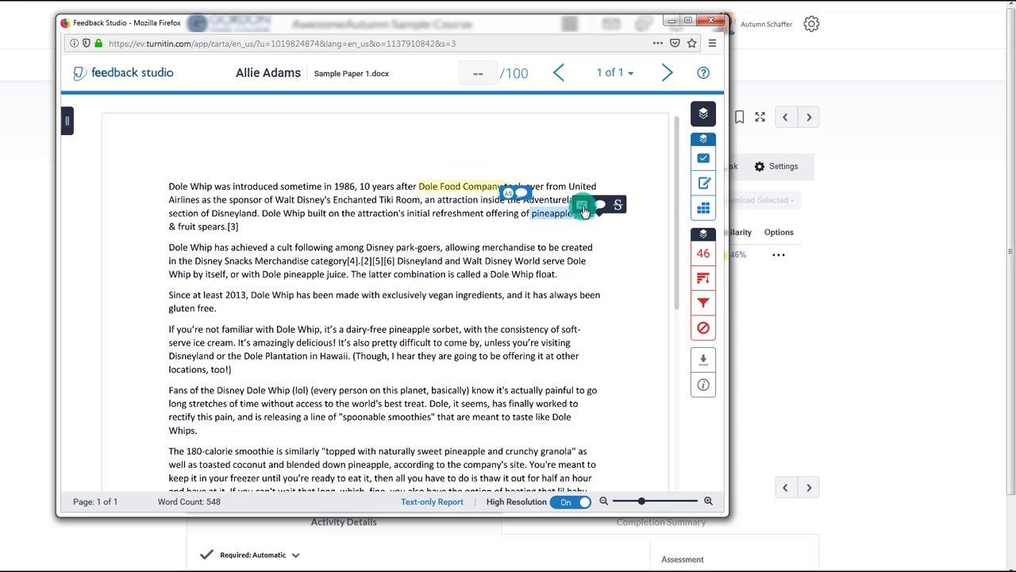
click(584, 211)
click(436, 236)
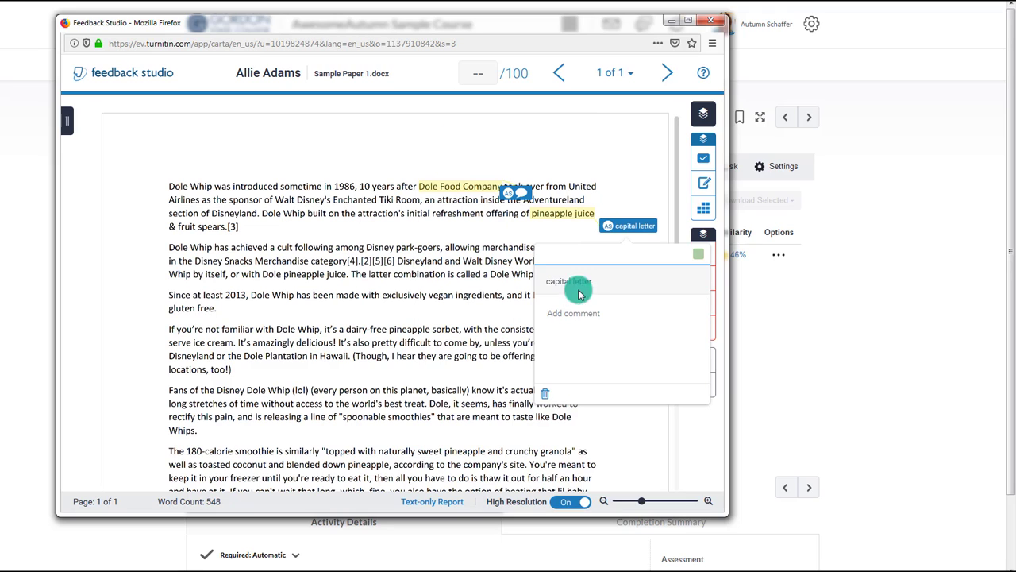
click(280, 251)
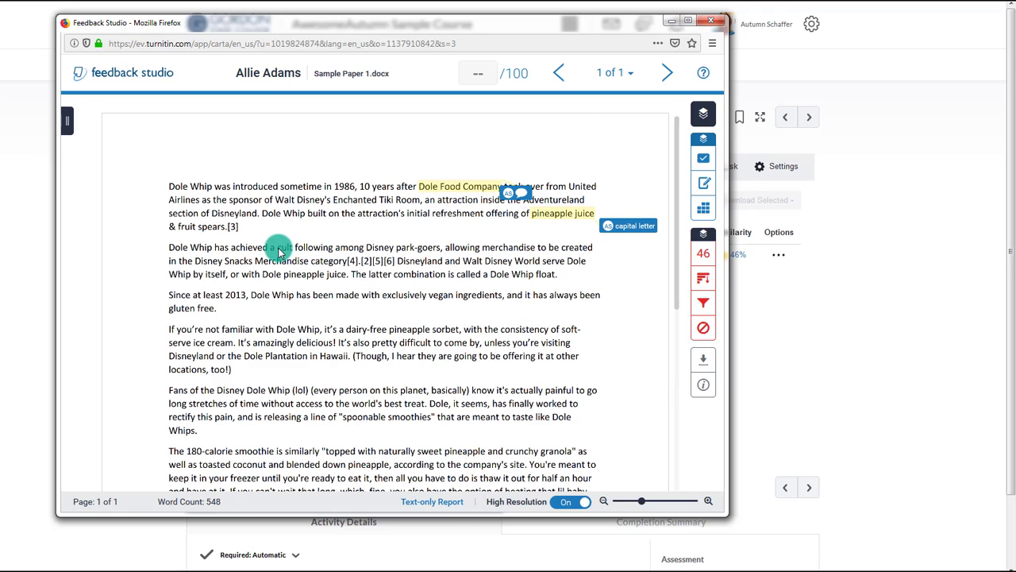
- Mark "cult following among Disney park-goers" in the second paragraph with the "Check this citation" QuickMark
drag(280, 251, 429, 248)
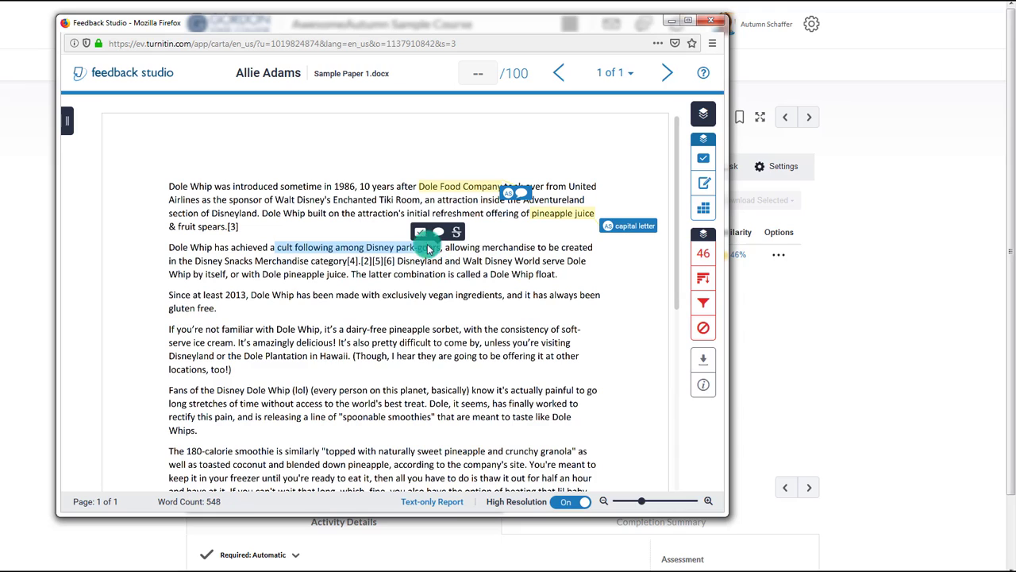
click(420, 232)
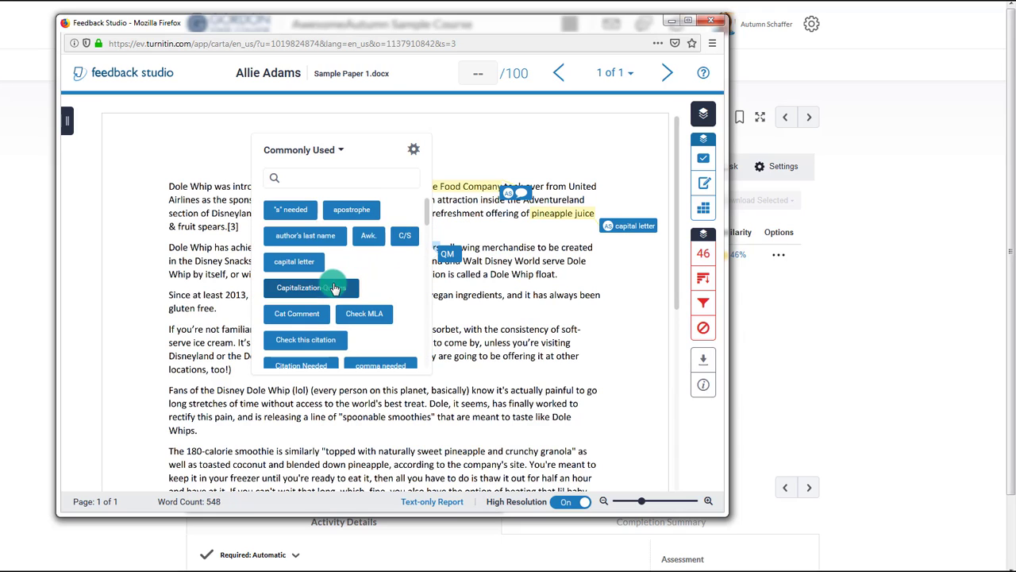
scroll(314, 306, down, 1)
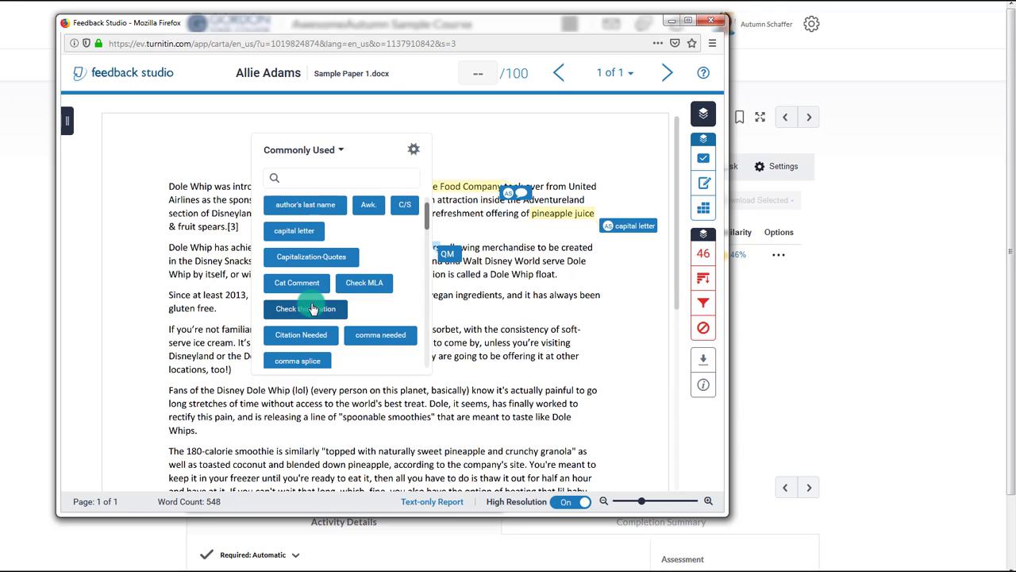
click(312, 309)
click(541, 297)
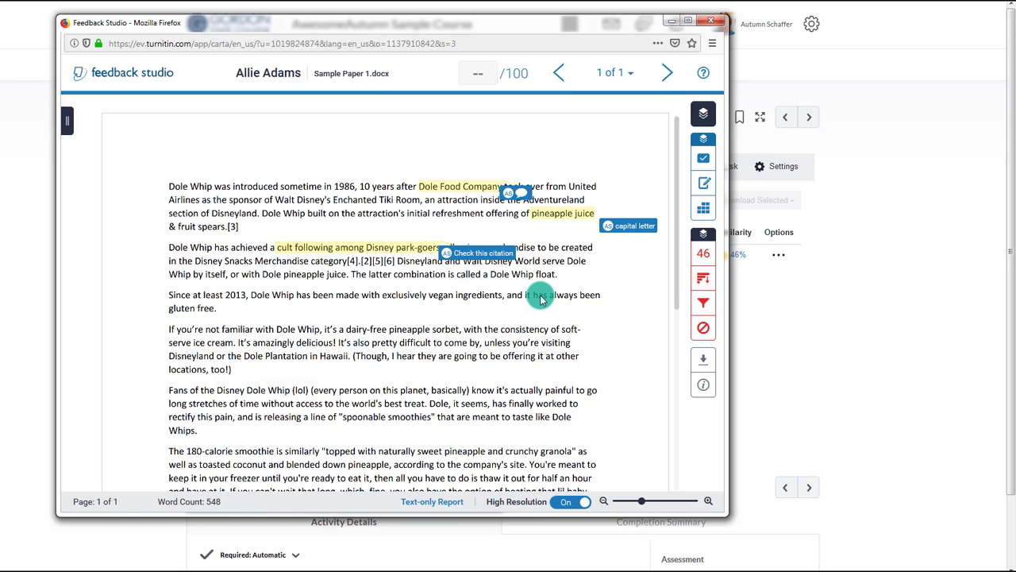
- Select the CCSS 11th-12th Grade Informative rubric in the rubric manager, attach it to the assignment, and close the manager
click(702, 210)
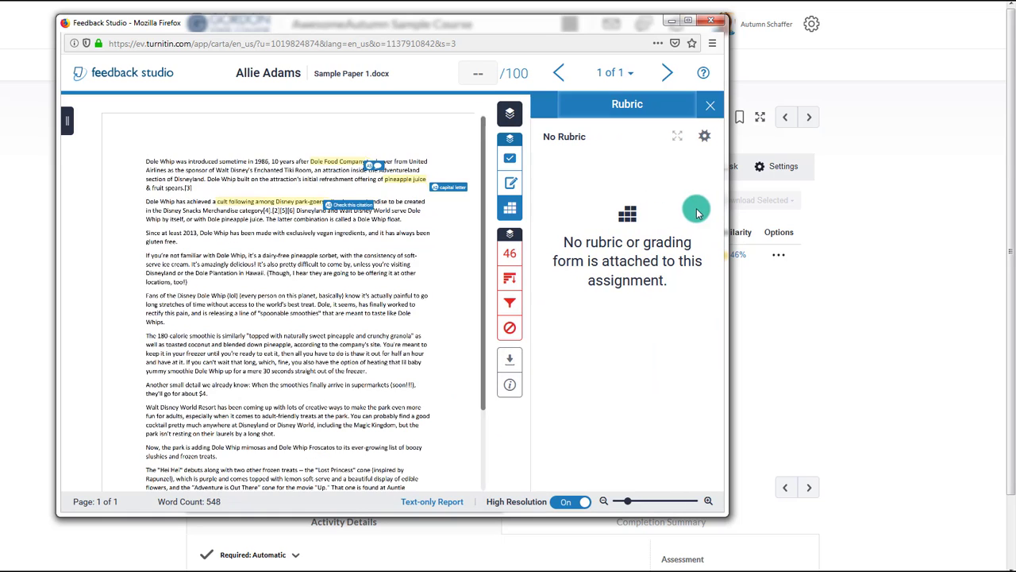
click(705, 140)
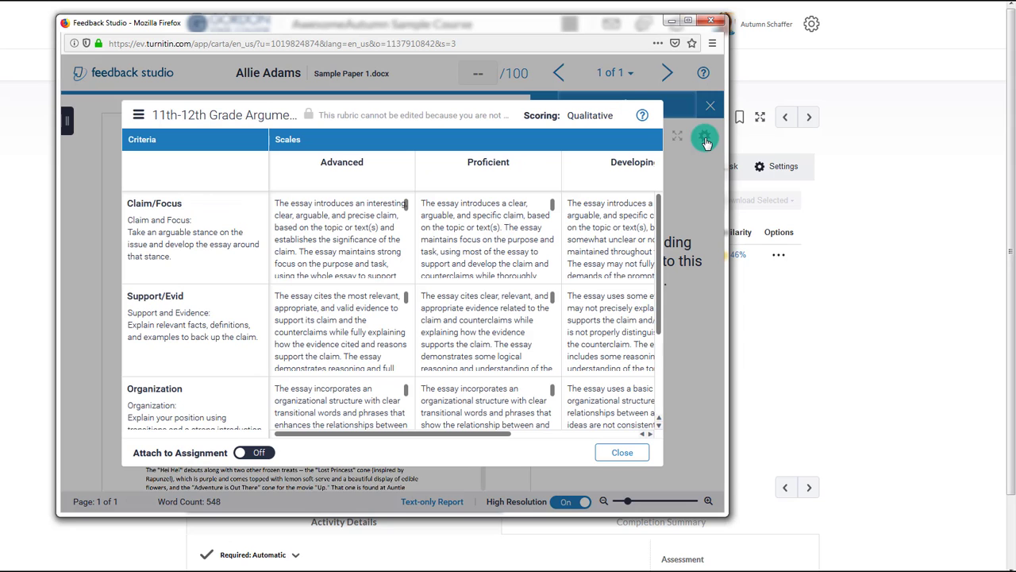
click(139, 116)
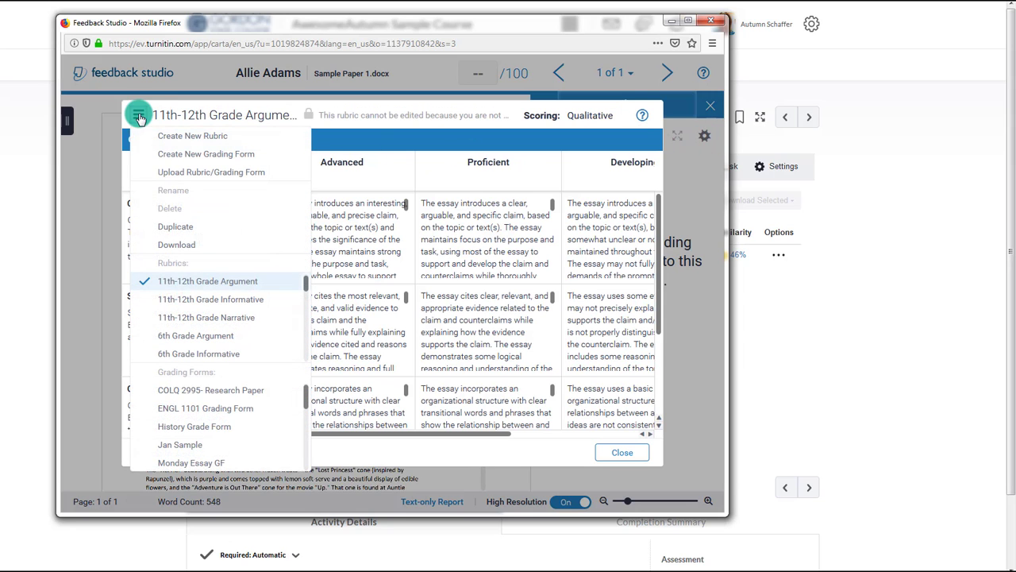
click(179, 331)
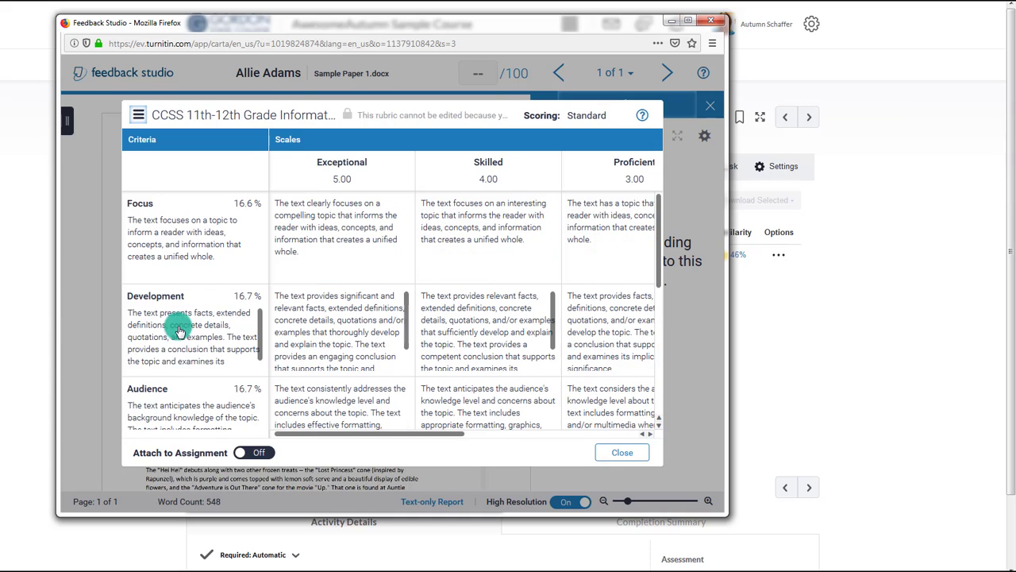
click(240, 453)
click(517, 276)
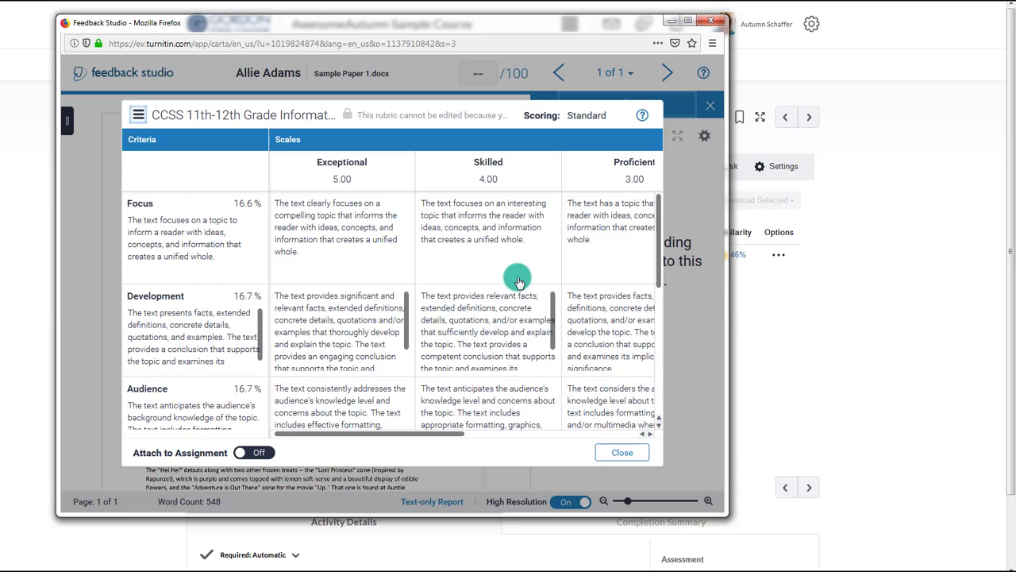
click(264, 454)
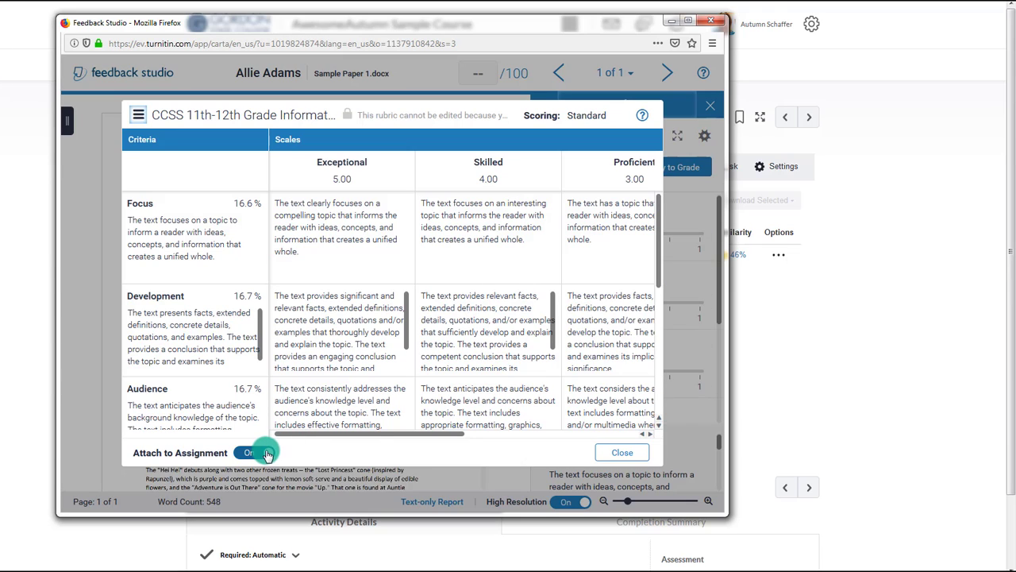
click(646, 193)
click(621, 452)
- Score the rubric Focus 4, Development 2, Audience 5, Cohesion 3, Lang & Style 4 and Conventions 2, apply it to the grade, and close the paper
click(609, 235)
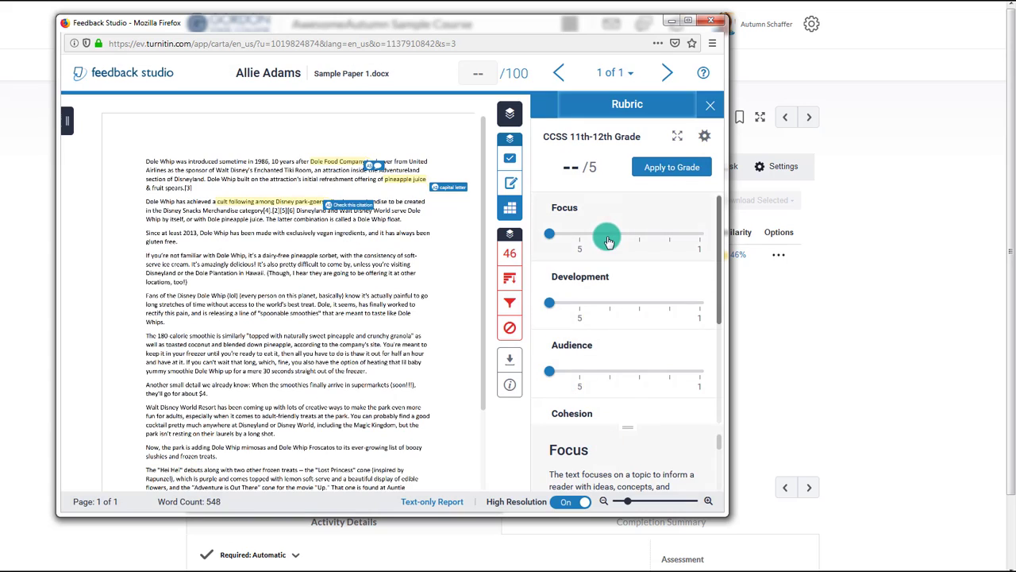
drag(657, 304, 669, 302)
click(583, 373)
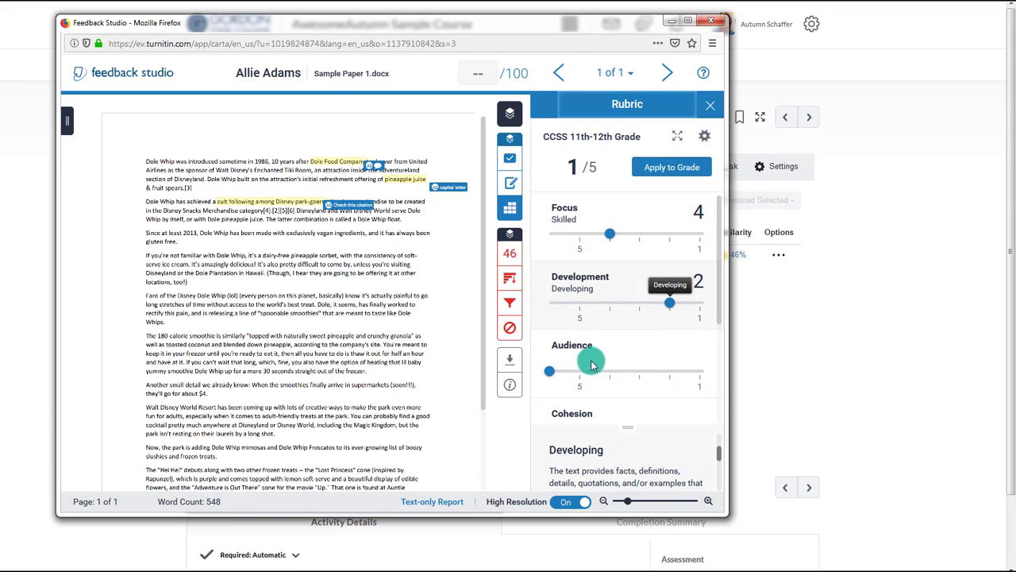
scroll(617, 379, down, 2)
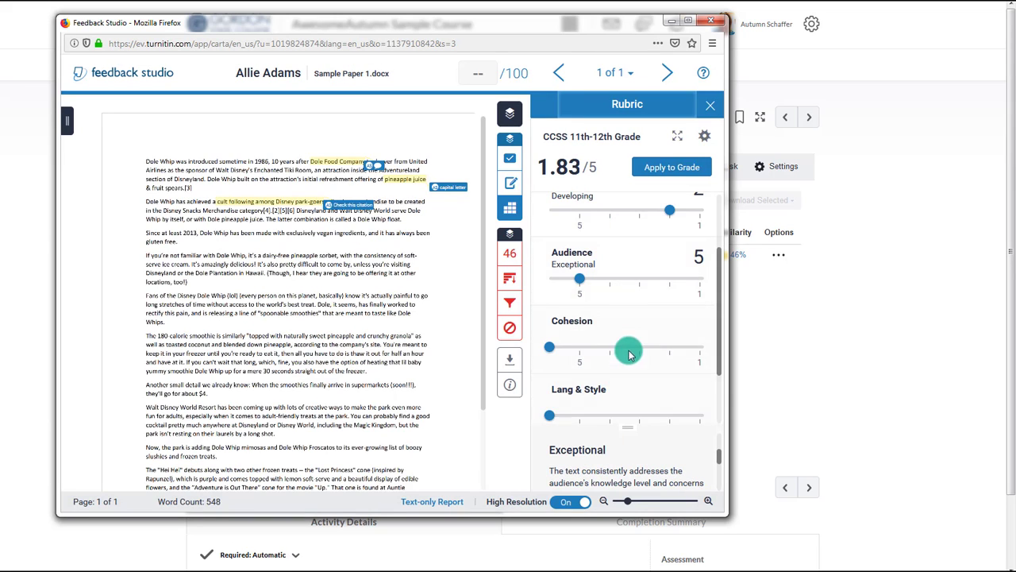
click(632, 355)
click(609, 415)
scroll(657, 407, down, 1)
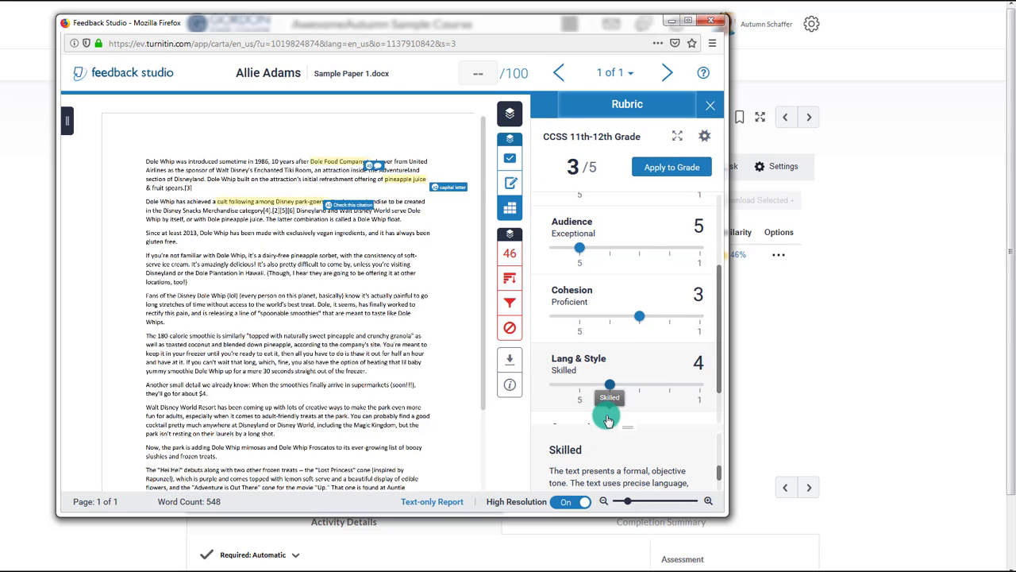
scroll(663, 386, down, 1)
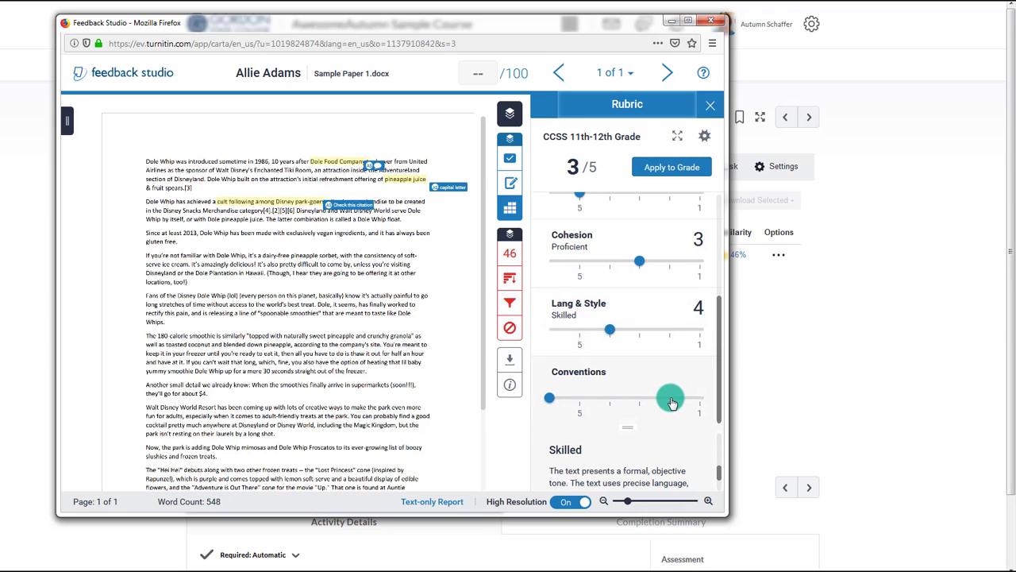
click(669, 397)
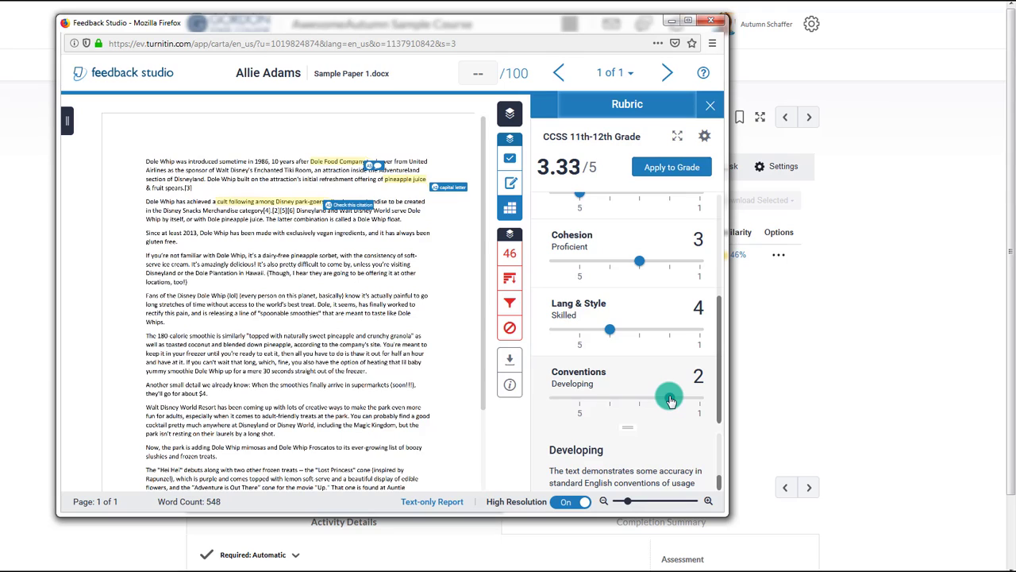
click(649, 170)
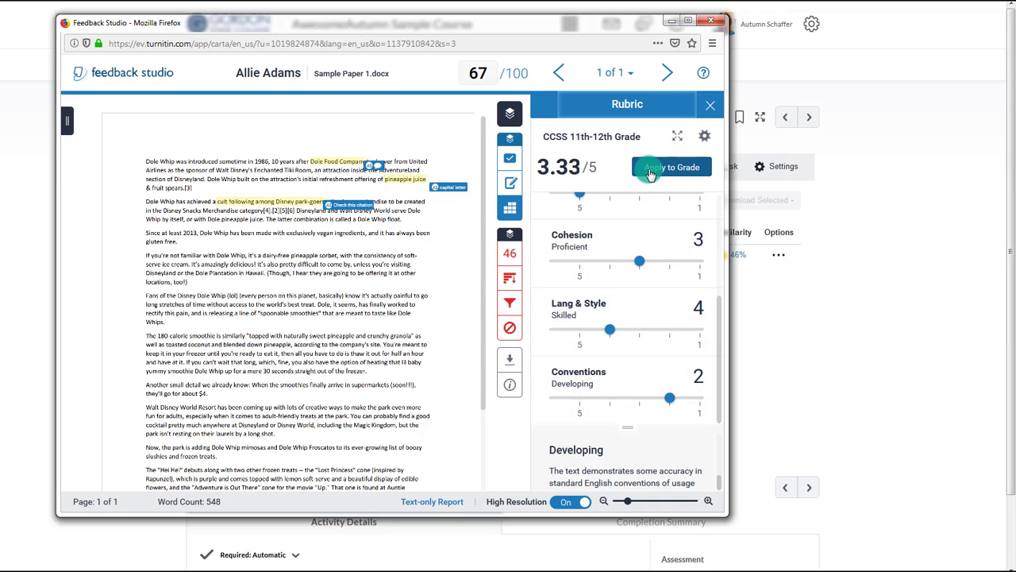
click(710, 20)
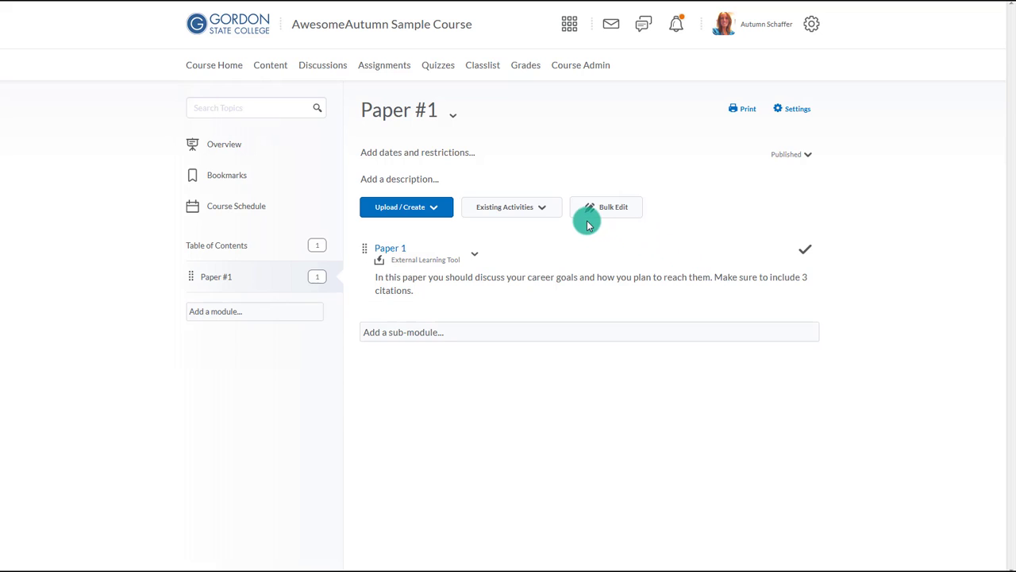
- Enable PeerMark in the Paper 1 assignment settings, submit the change, and return to the assignment inbox
click(382, 253)
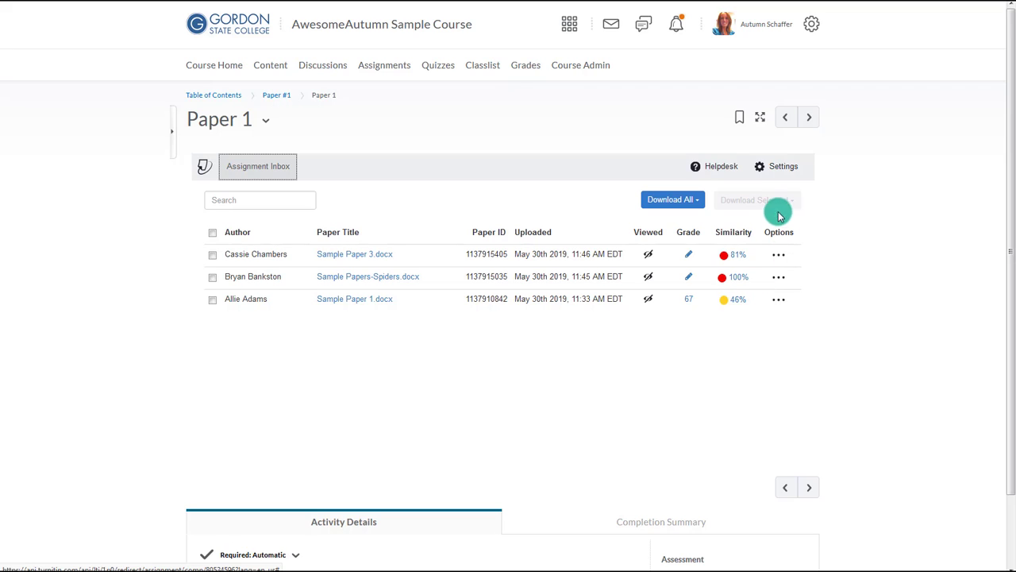
click(779, 173)
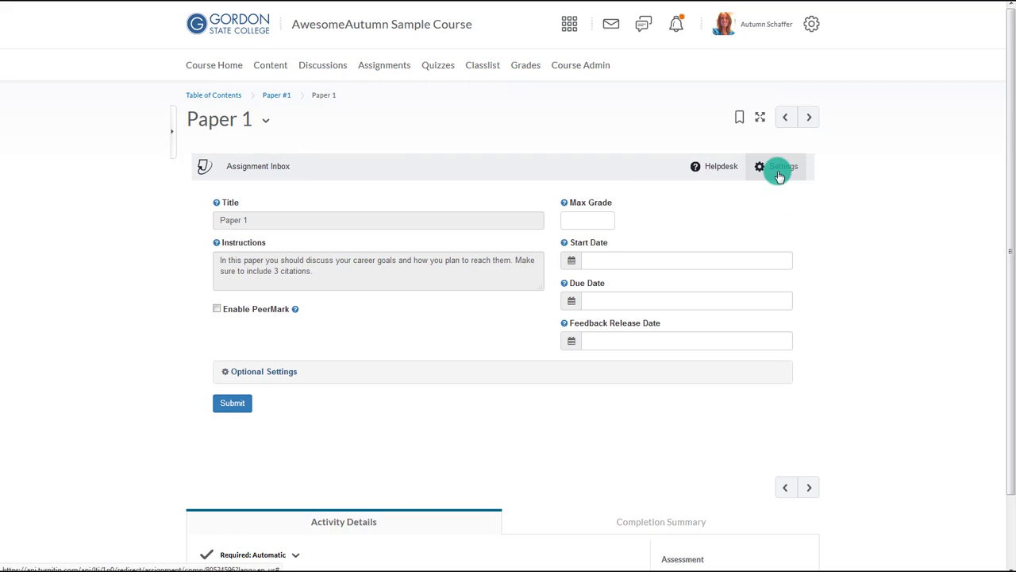
click(252, 310)
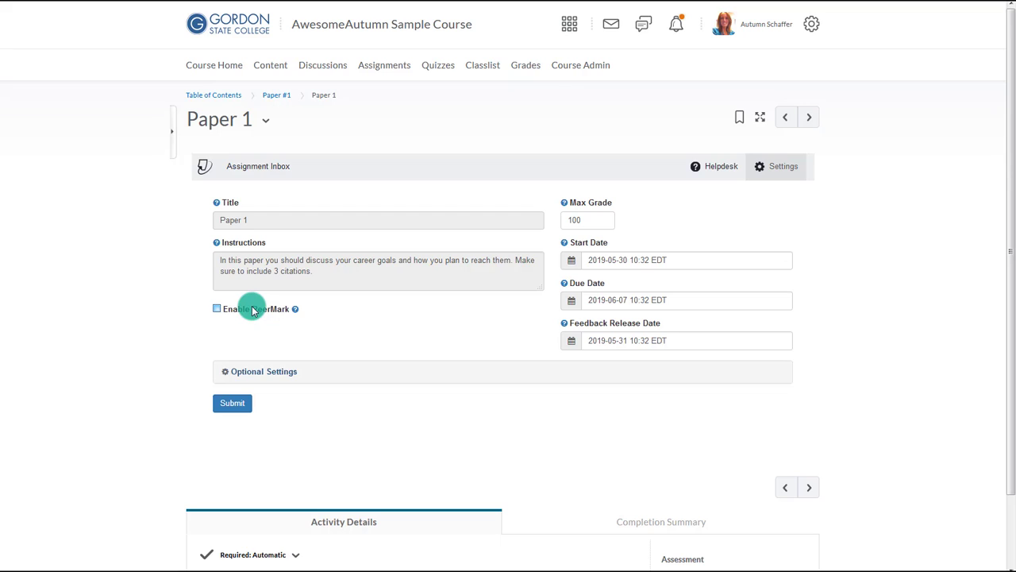
click(235, 409)
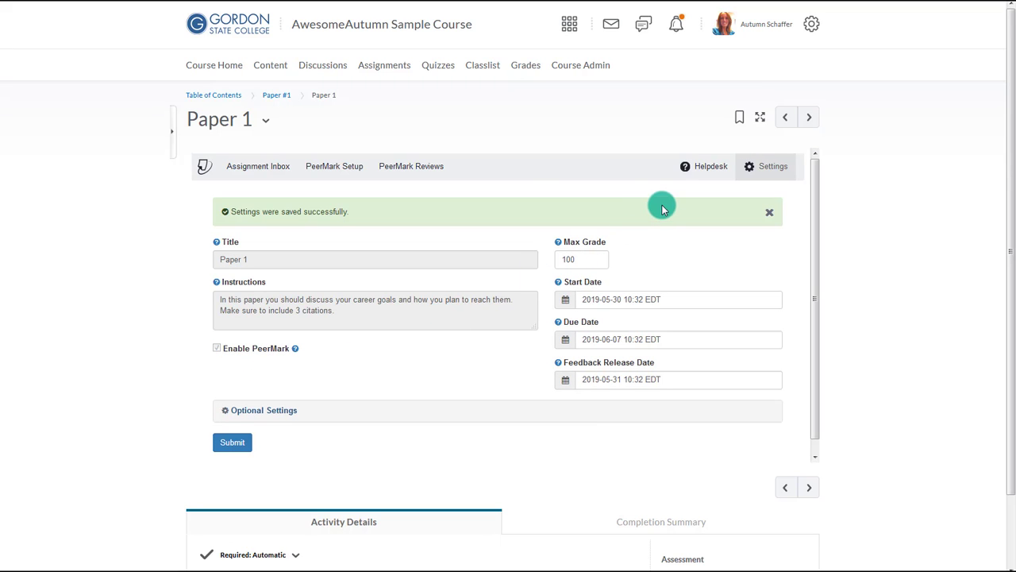
click(289, 166)
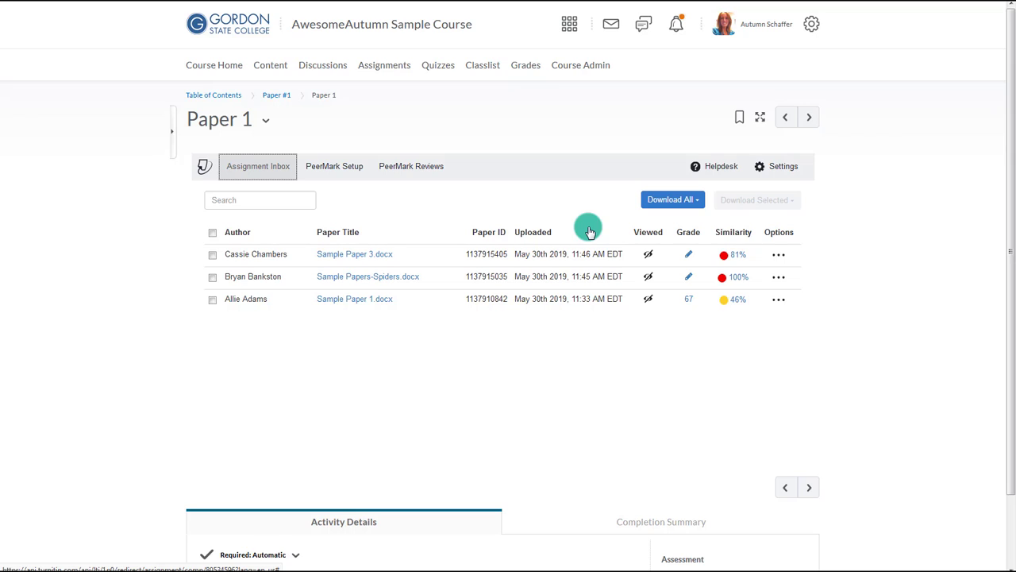
- Open the PeerMark setup and set the maximum points available for Paper 1- Peer Marking to 10
click(352, 169)
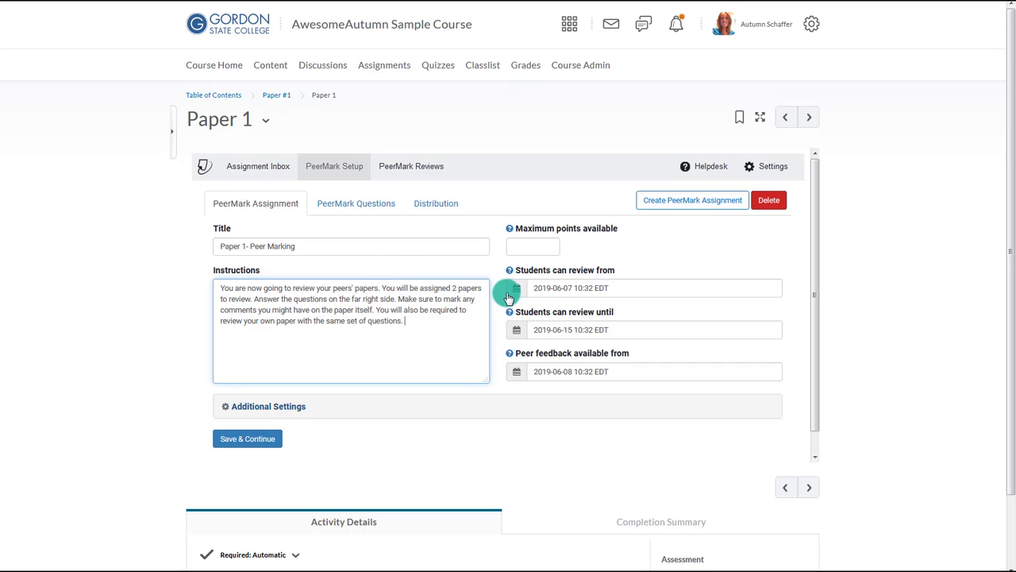
click(547, 245)
text(10)
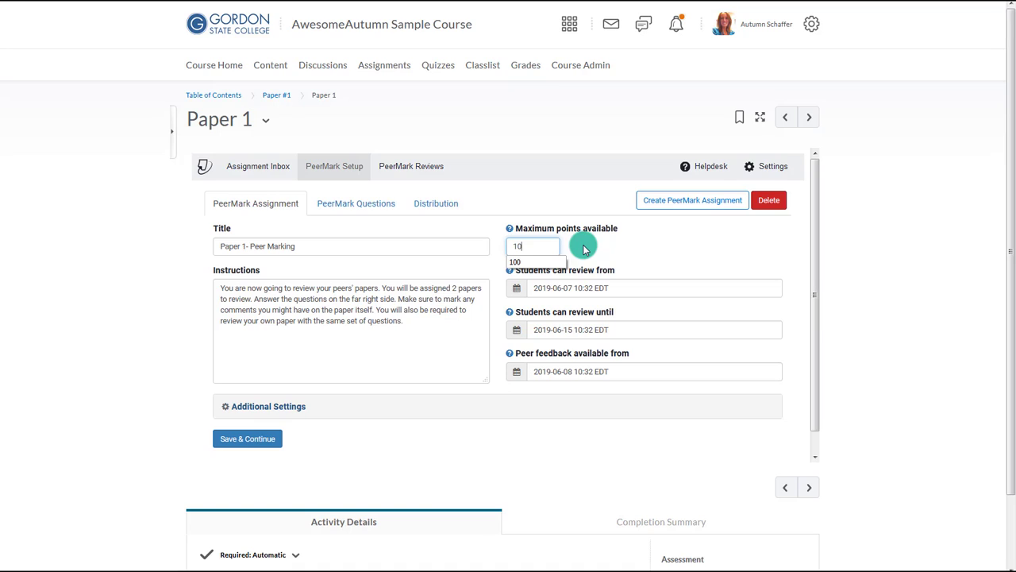
click(584, 249)
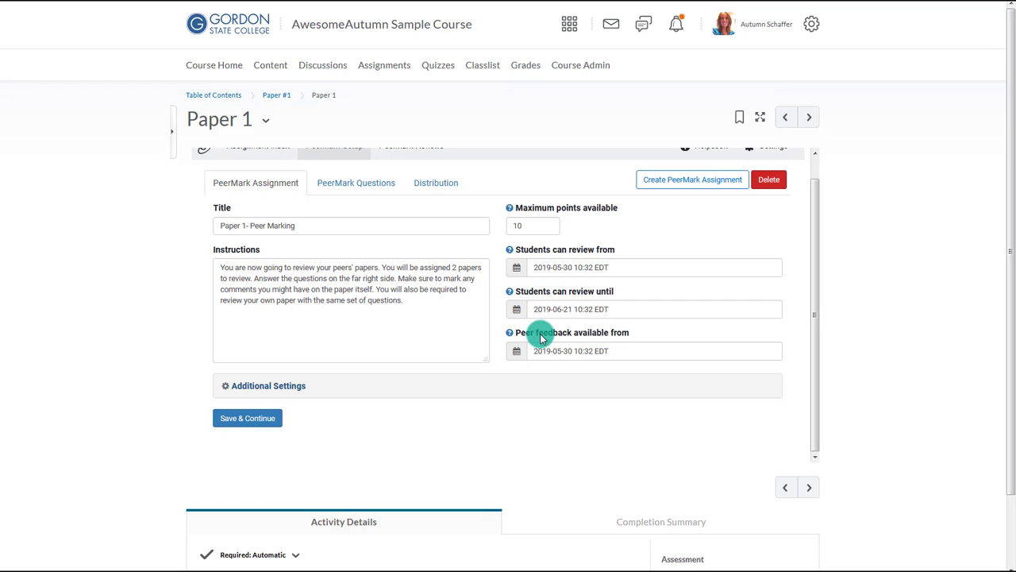
- In the additional PeerMark settings, automatically distribute 2 papers for review, require students to review their own paper, and save
click(243, 389)
scroll(354, 378, down, 1)
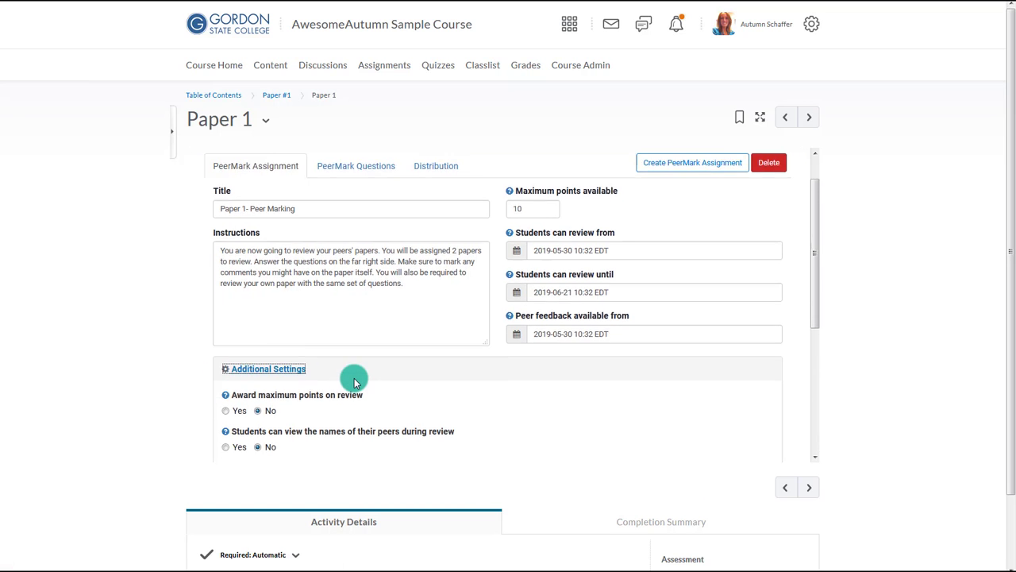
scroll(352, 381, down, 1)
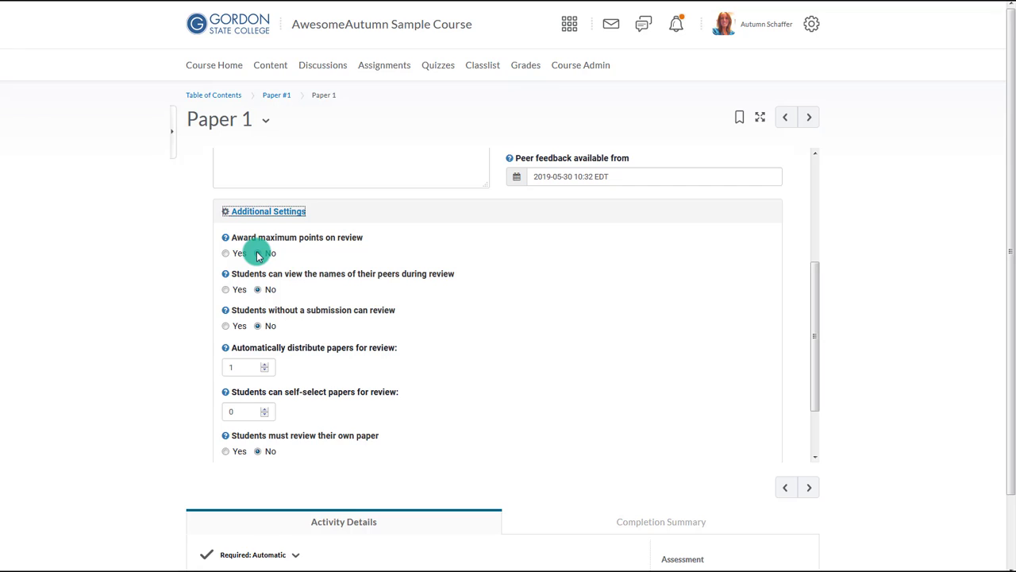
click(258, 255)
click(268, 291)
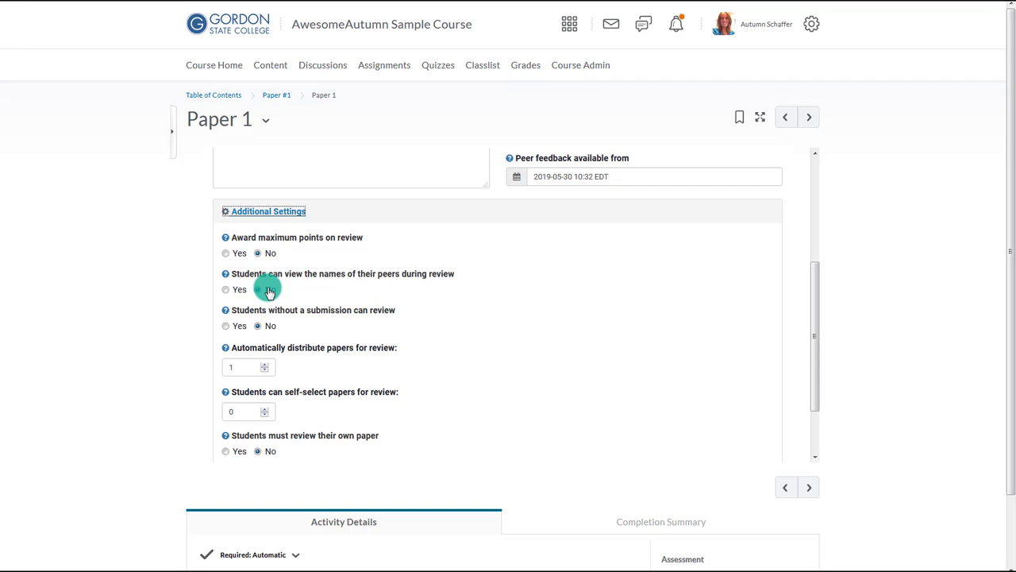
click(264, 329)
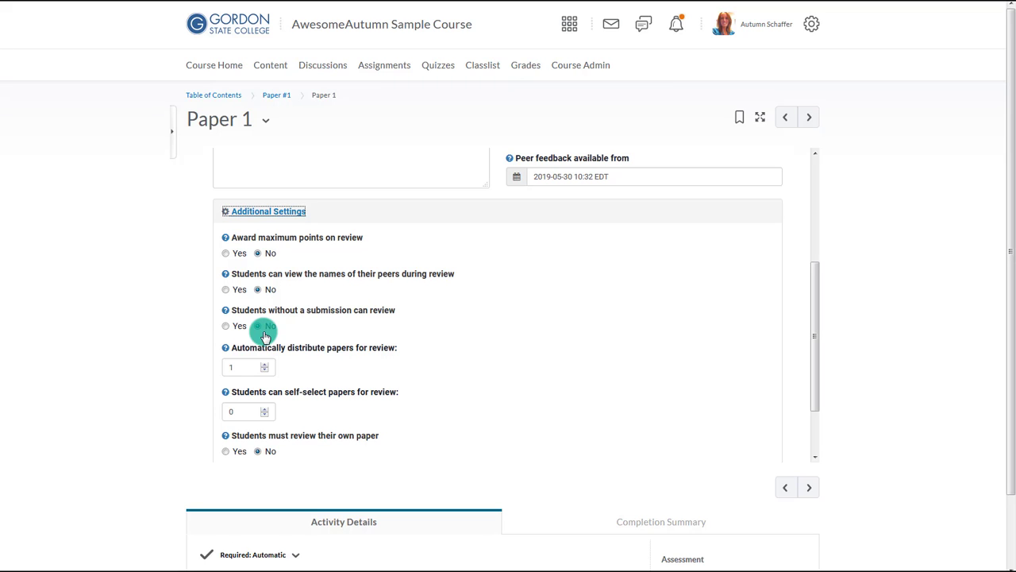
scroll(265, 335, down, 2)
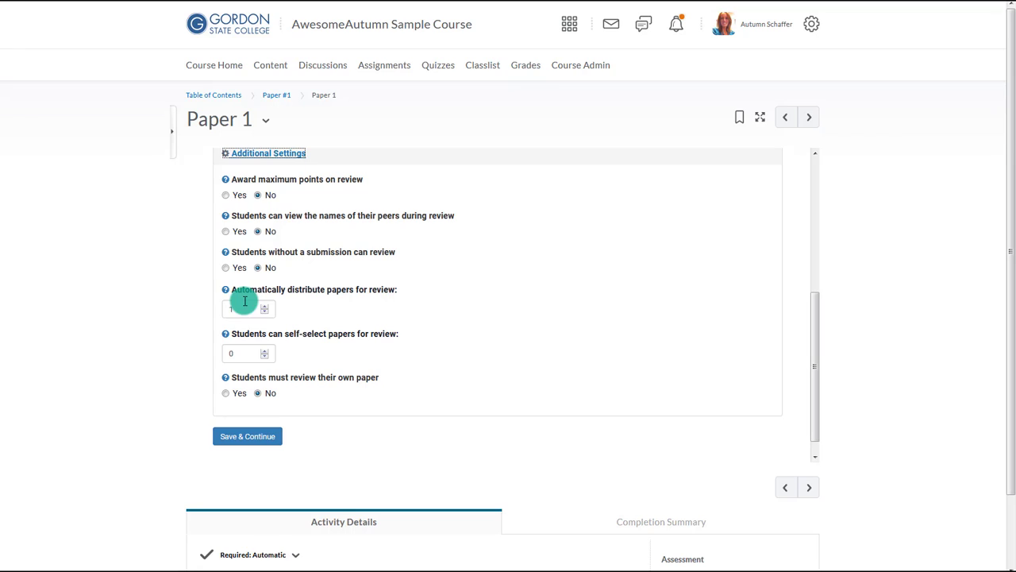
click(254, 349)
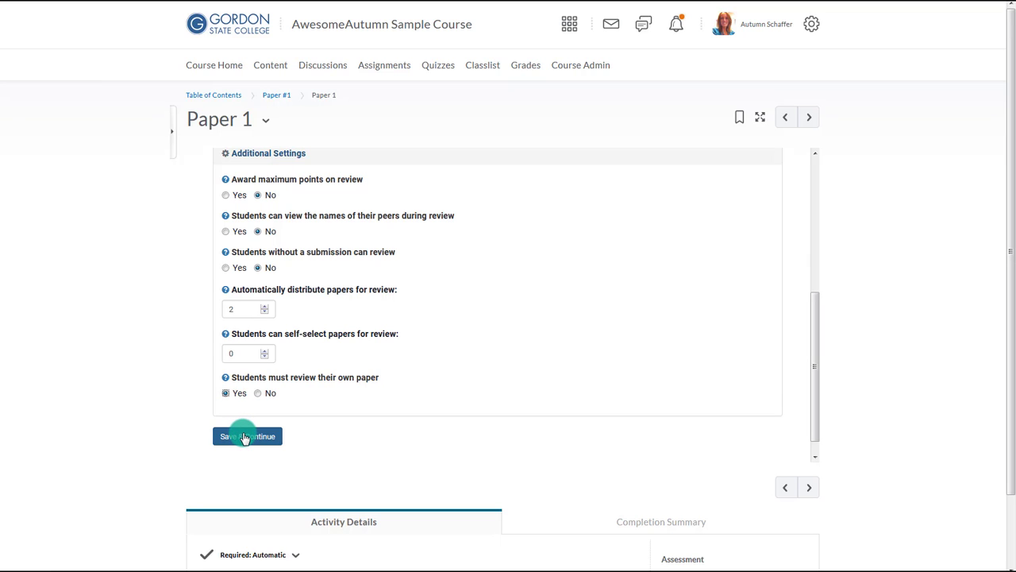
click(244, 437)
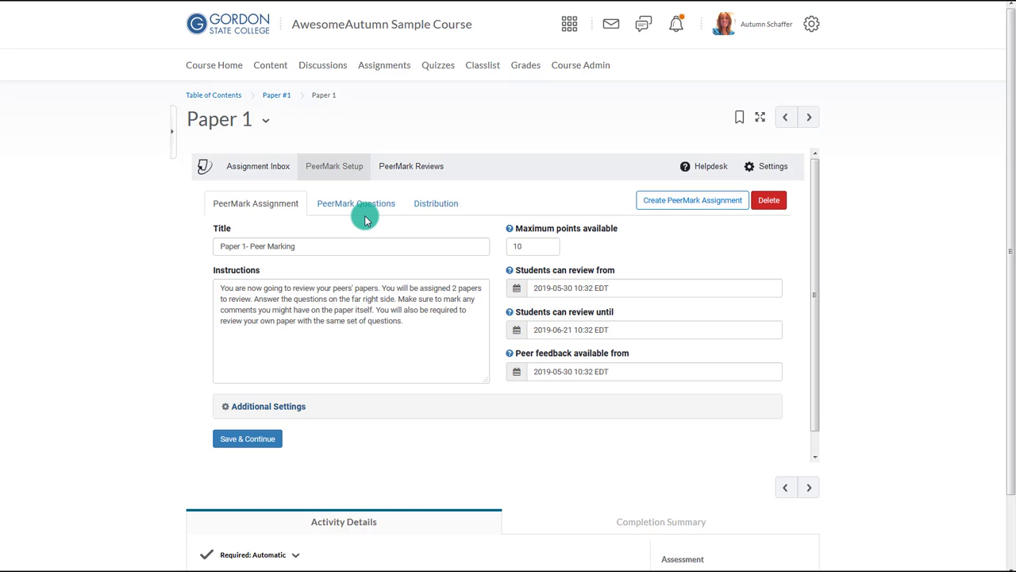
- Add the first three Sample Library questions, on overall readability, most interesting point and coherent point of view, to the PeerMark questions
click(349, 207)
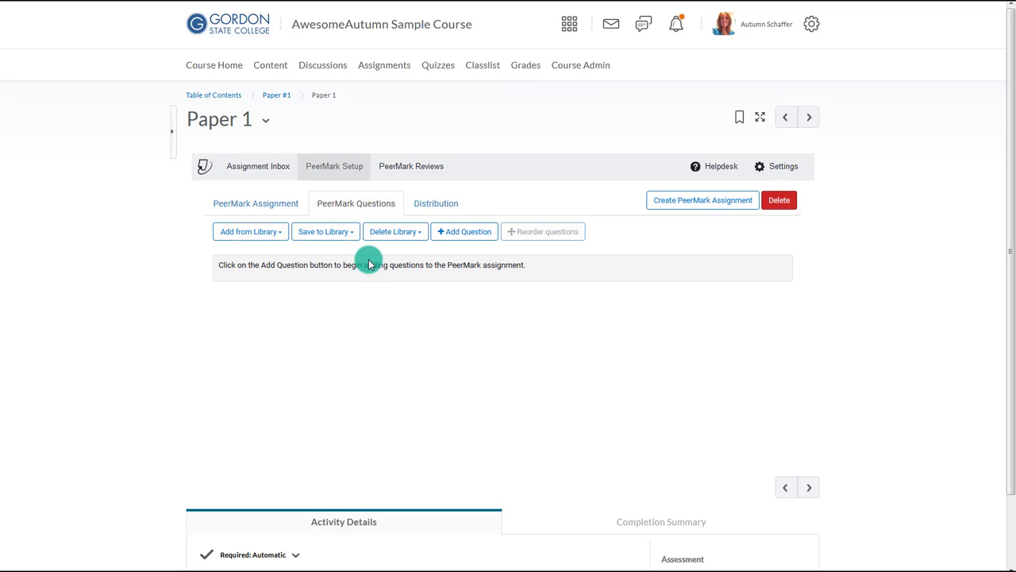
click(266, 236)
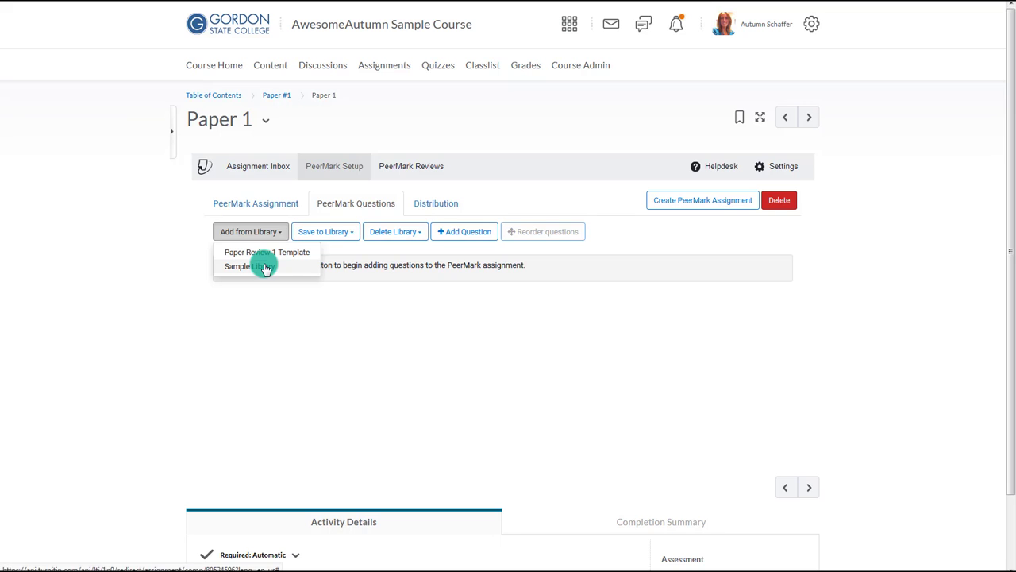
click(266, 268)
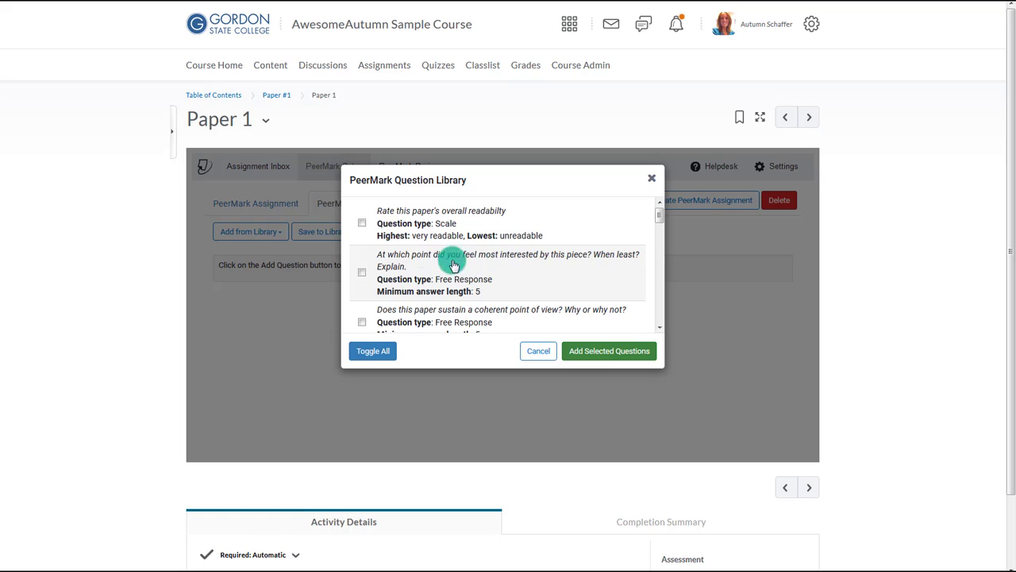
click(362, 224)
click(364, 268)
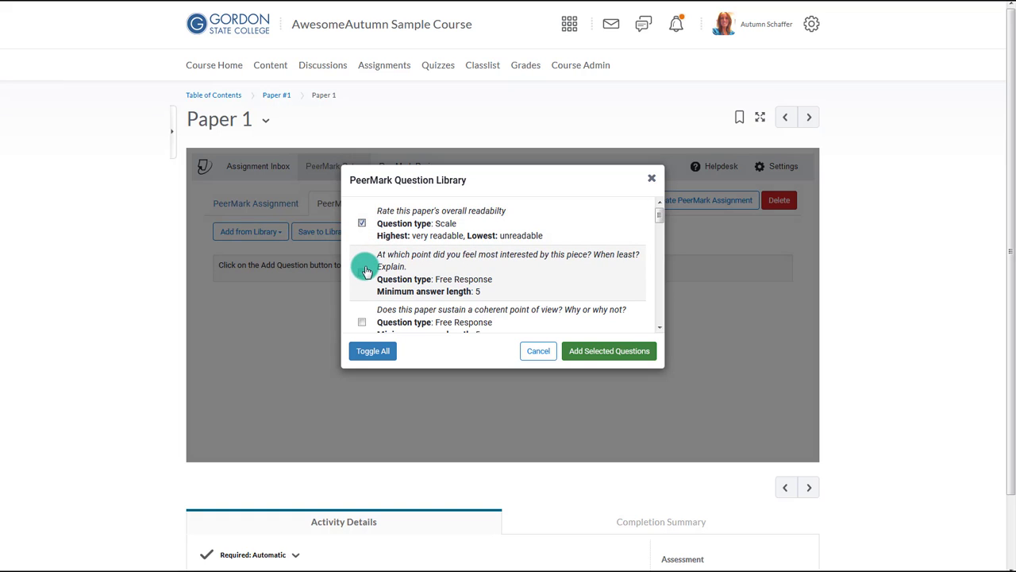
scroll(366, 270, down, 1)
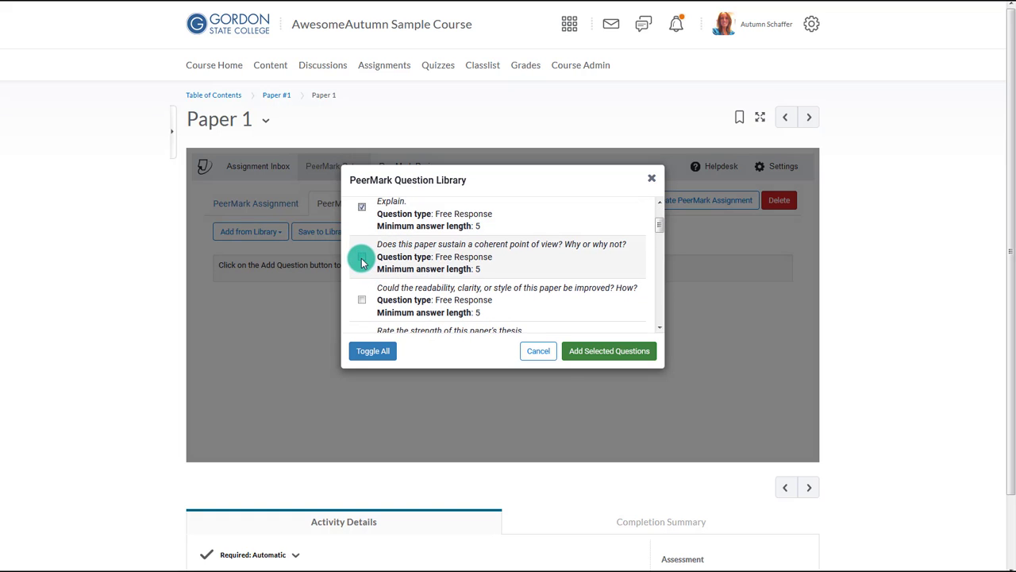
click(362, 256)
click(596, 351)
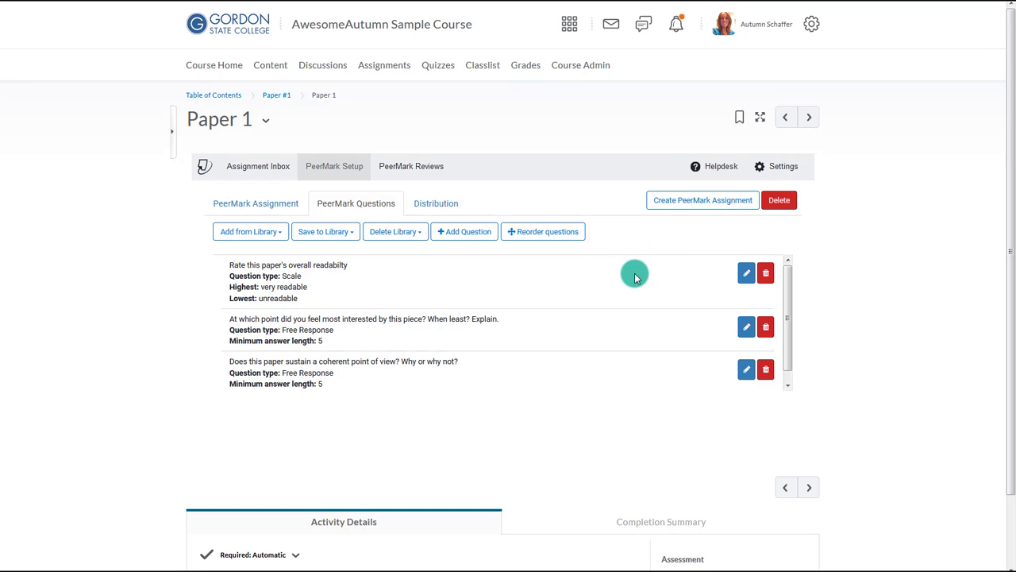
- Add the Free Response question "How did this essay apply to the content learned in class?" with minimum answer length 5
click(468, 233)
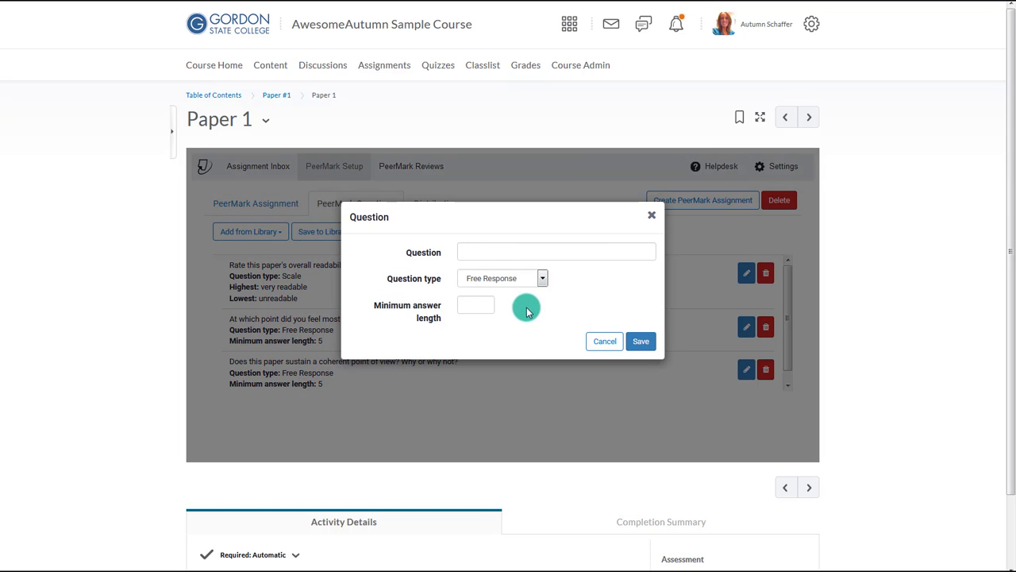
click(493, 278)
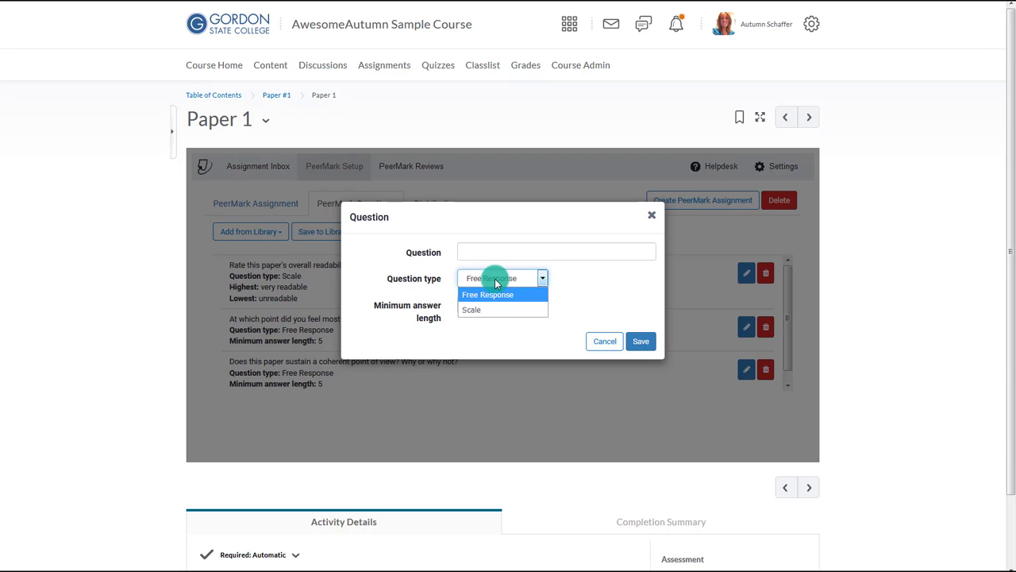
click(496, 279)
key(shift+Tab)
text(How did this essay apply to the content learned in class?)
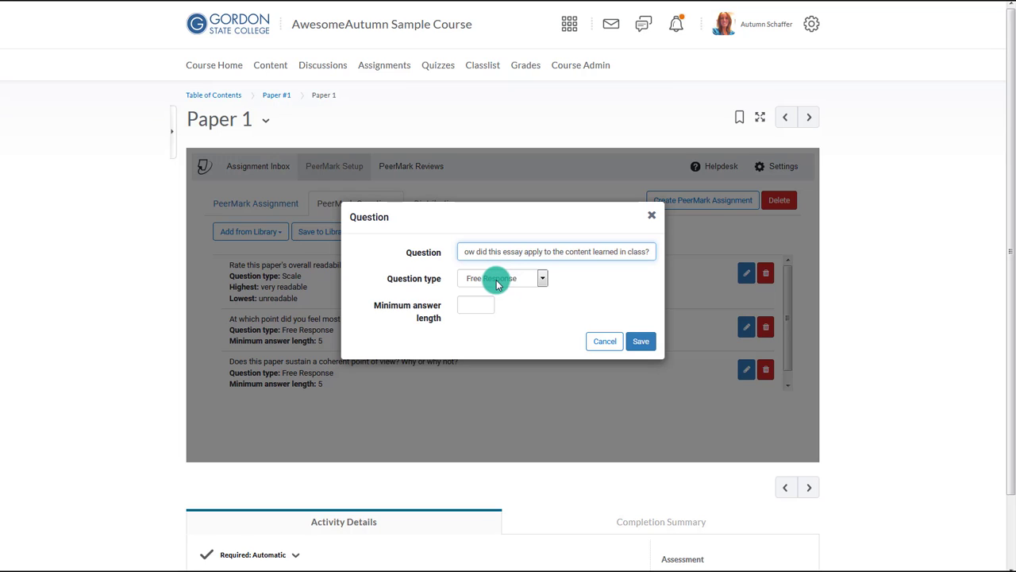
click(462, 310)
click(462, 309)
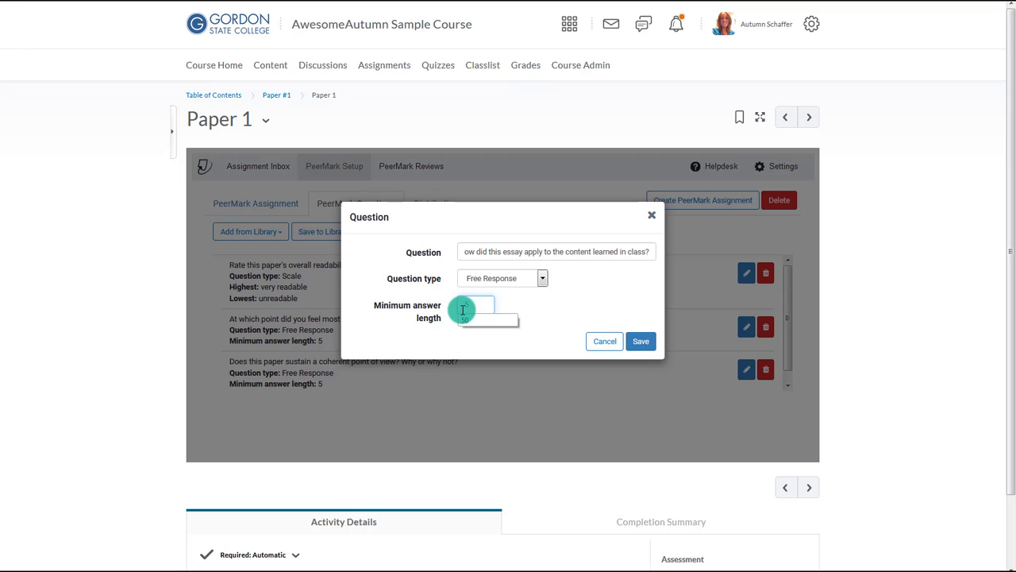
text(5)
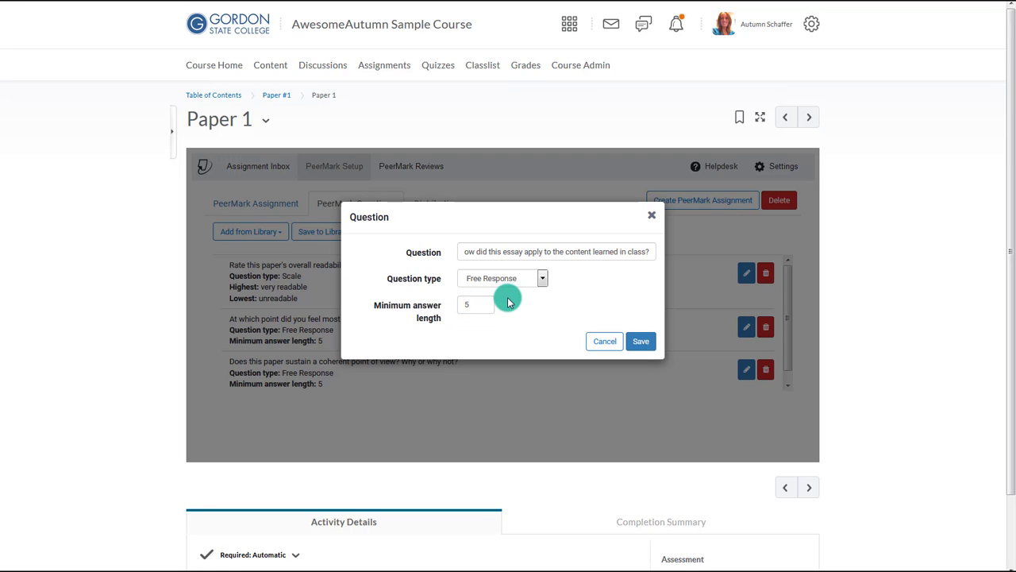
click(638, 342)
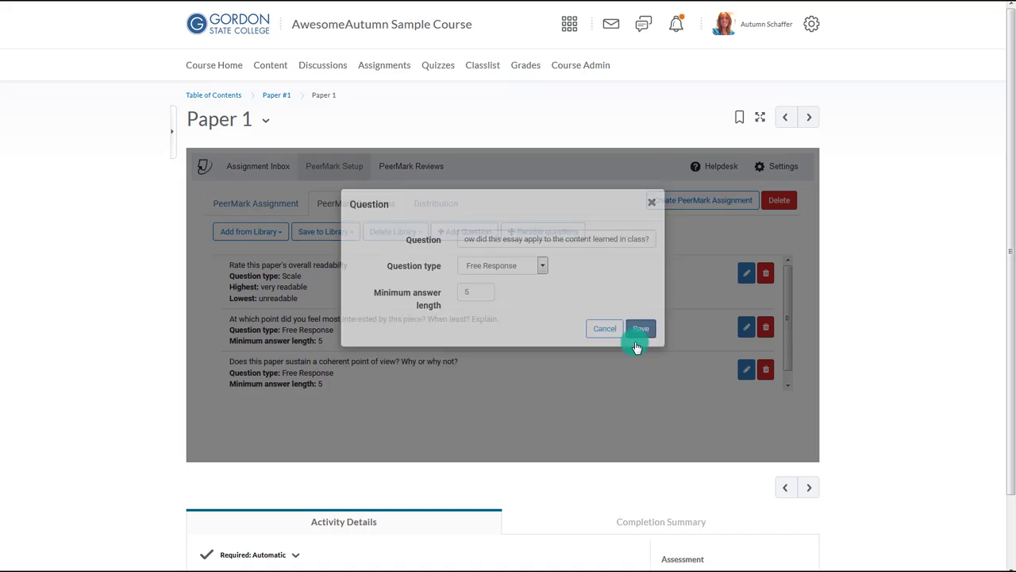
- Add the Scale question "Rate the quality of citations included in the essay" with scale size 3, lowest 1 and highest 3
click(473, 233)
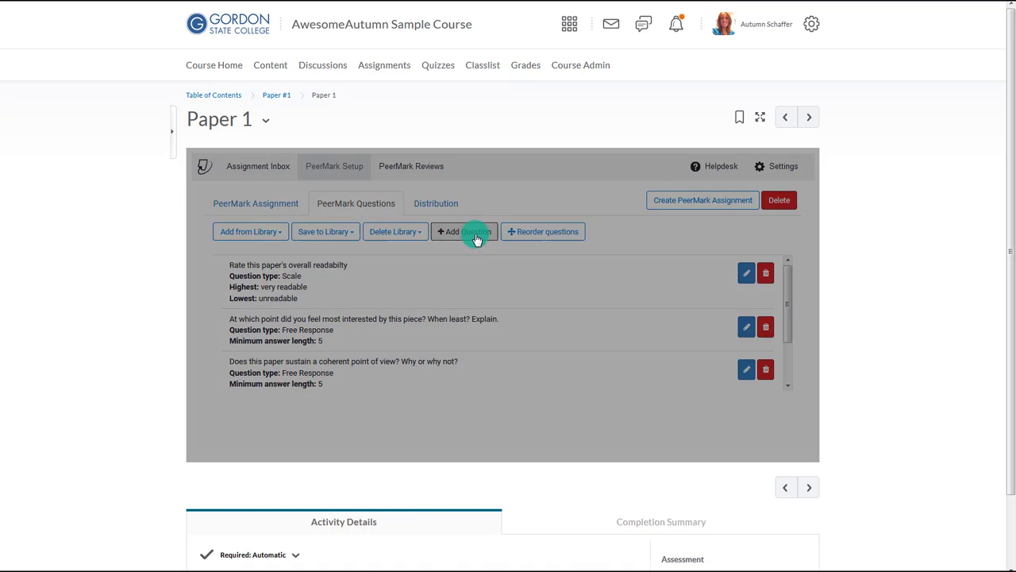
click(482, 277)
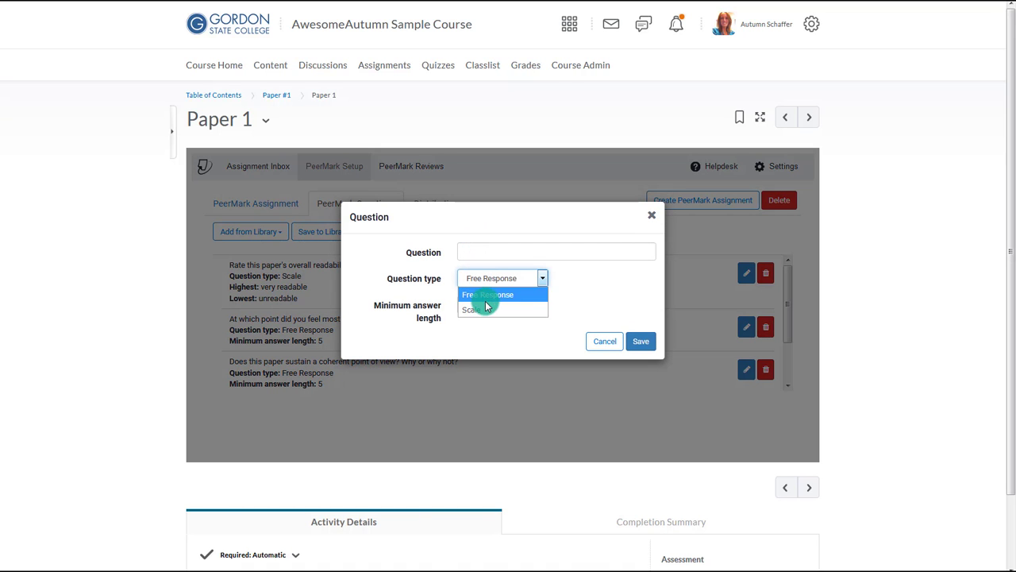
click(485, 298)
click(497, 249)
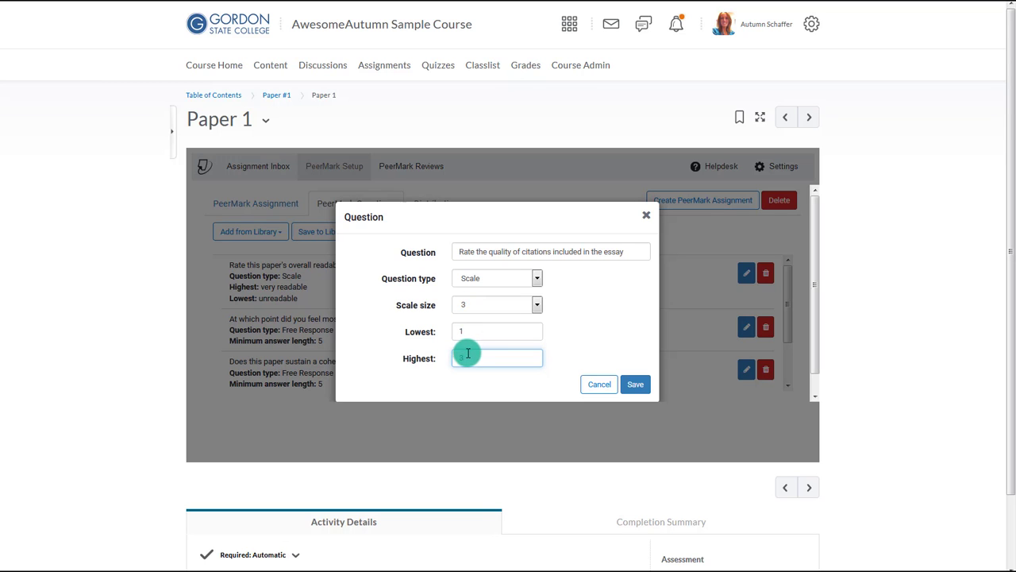
click(635, 384)
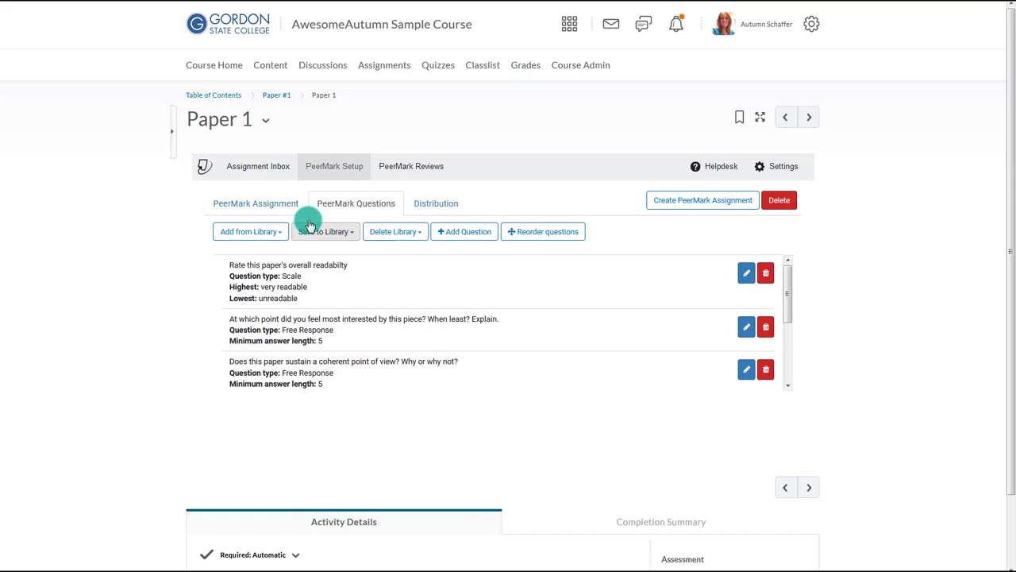
- Save the PeerMark questions to a new library titled Research Paper and check the list of available libraries
click(312, 231)
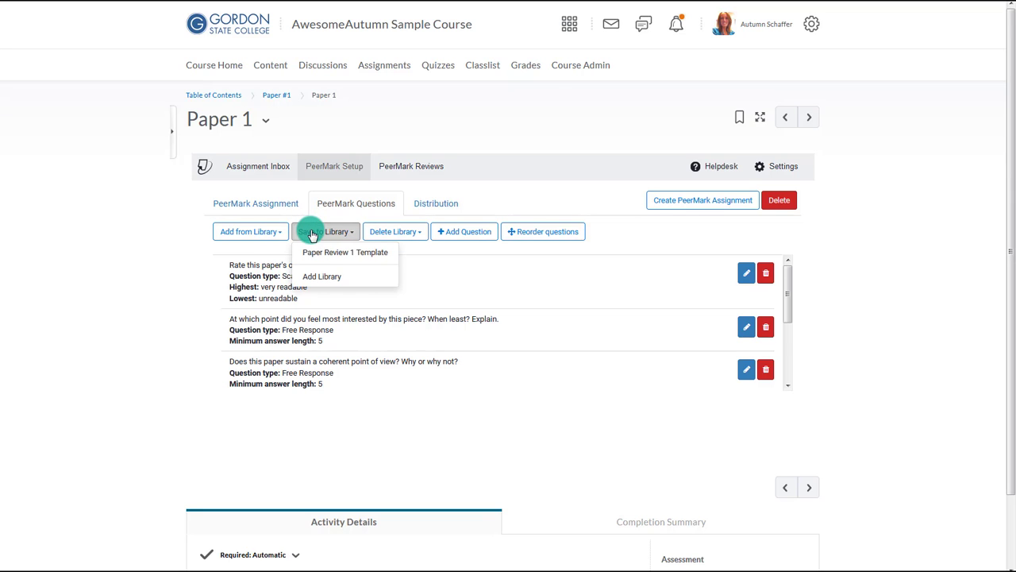
click(321, 278)
click(438, 251)
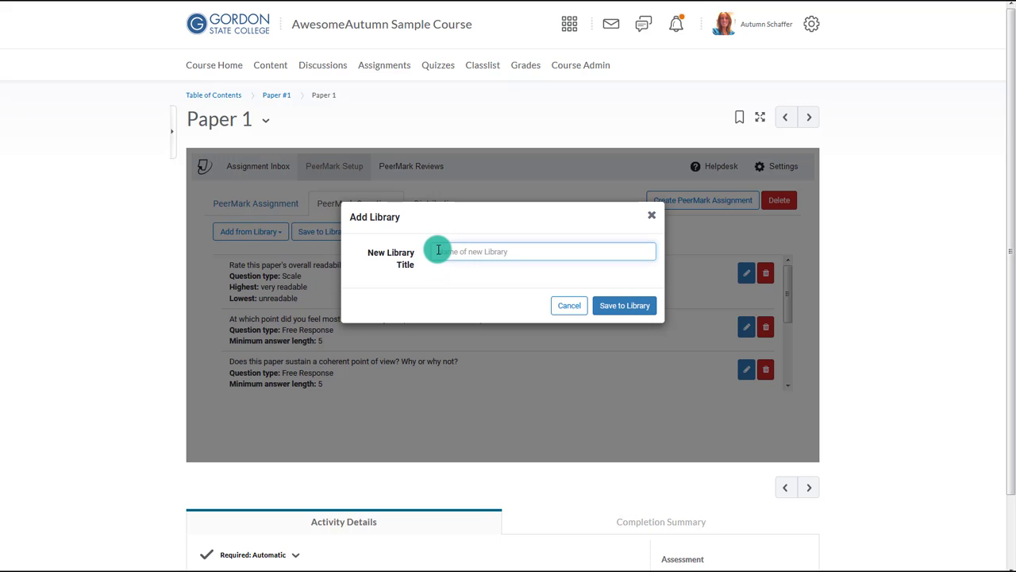
text(Research Paper)
click(641, 305)
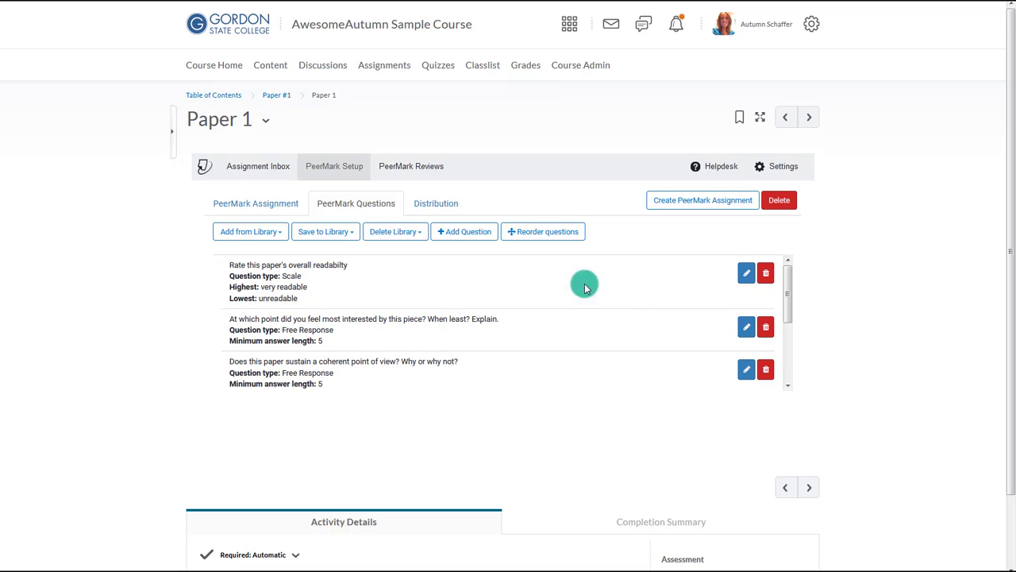
click(267, 233)
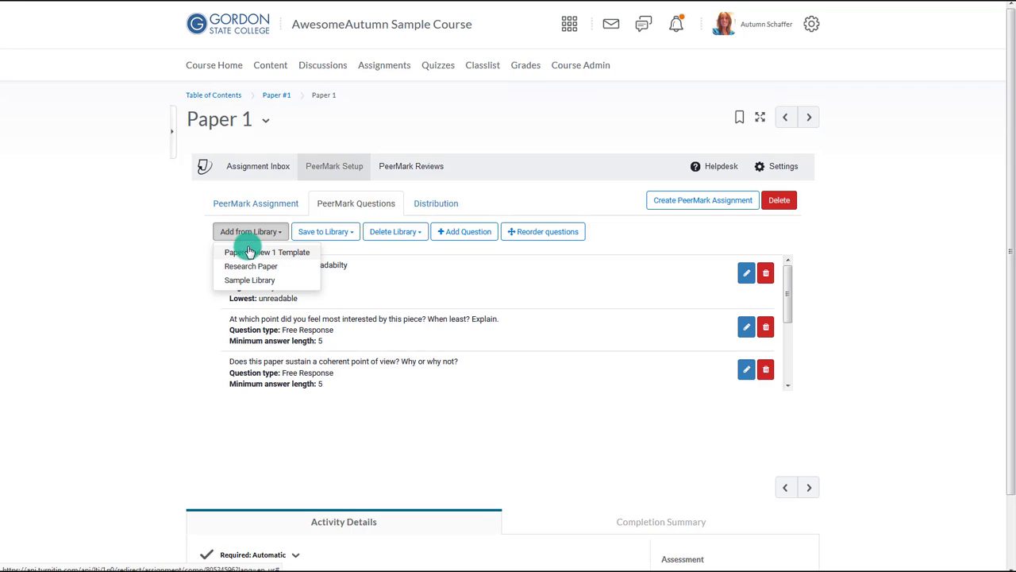
- In the distribution list, assign the first listed student to review the last listed author's paper, and create another PeerMark assignment
click(425, 209)
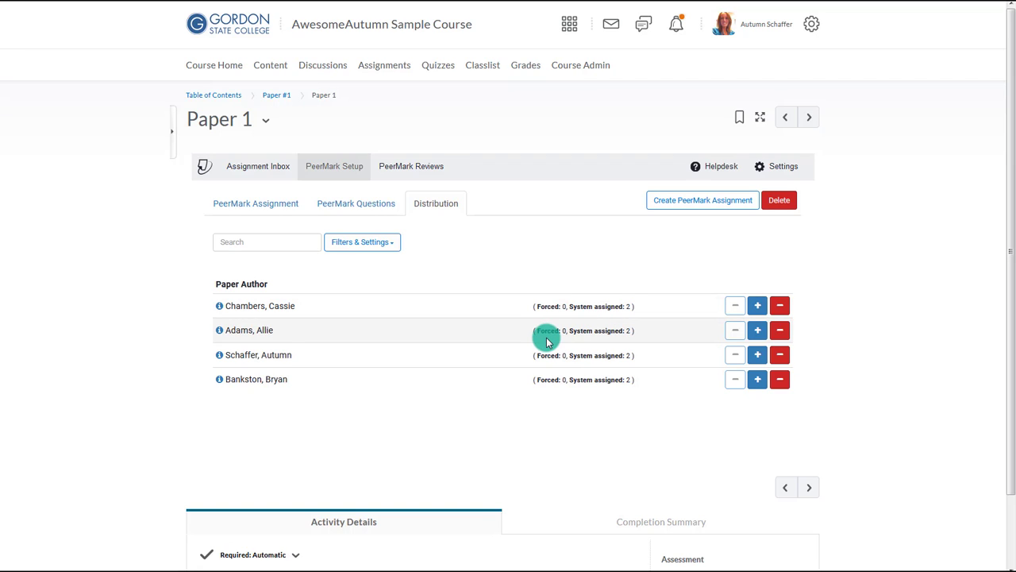
click(755, 383)
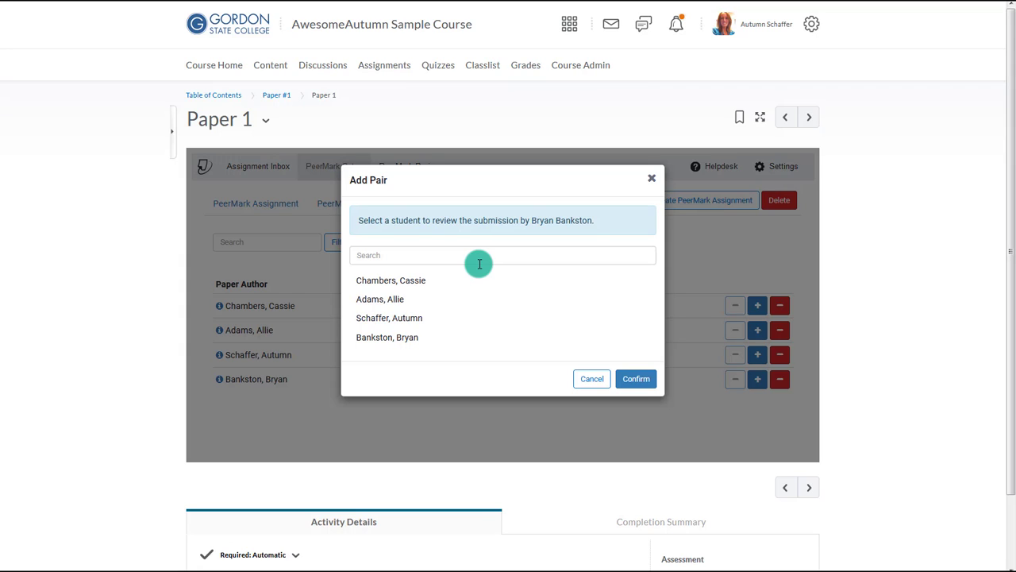
click(394, 281)
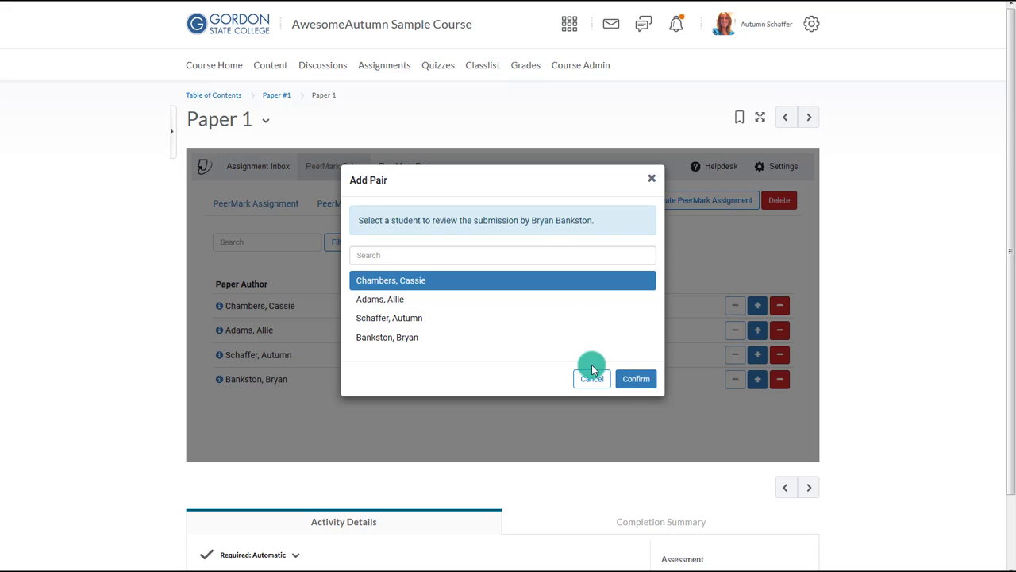
click(627, 379)
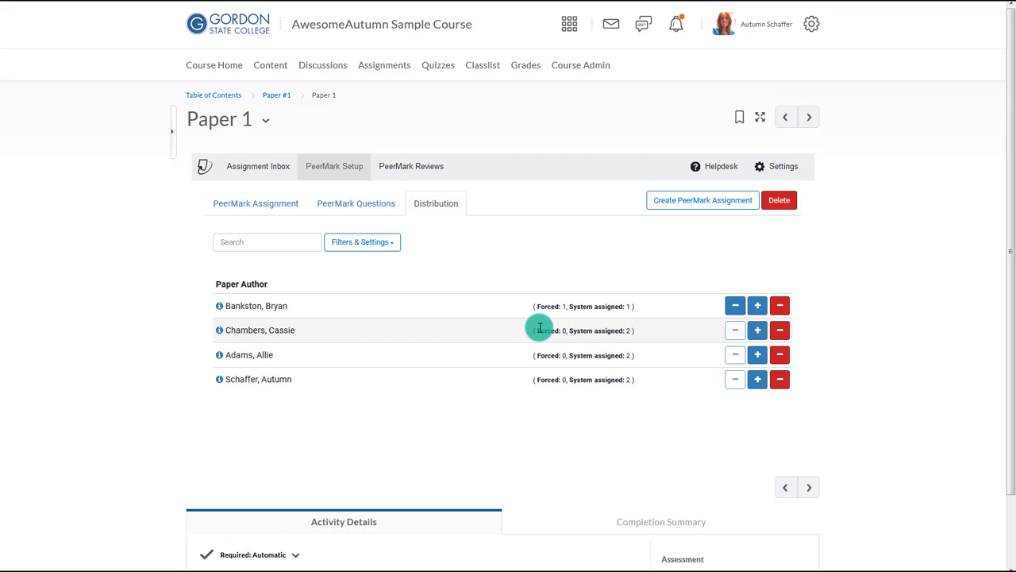
click(701, 203)
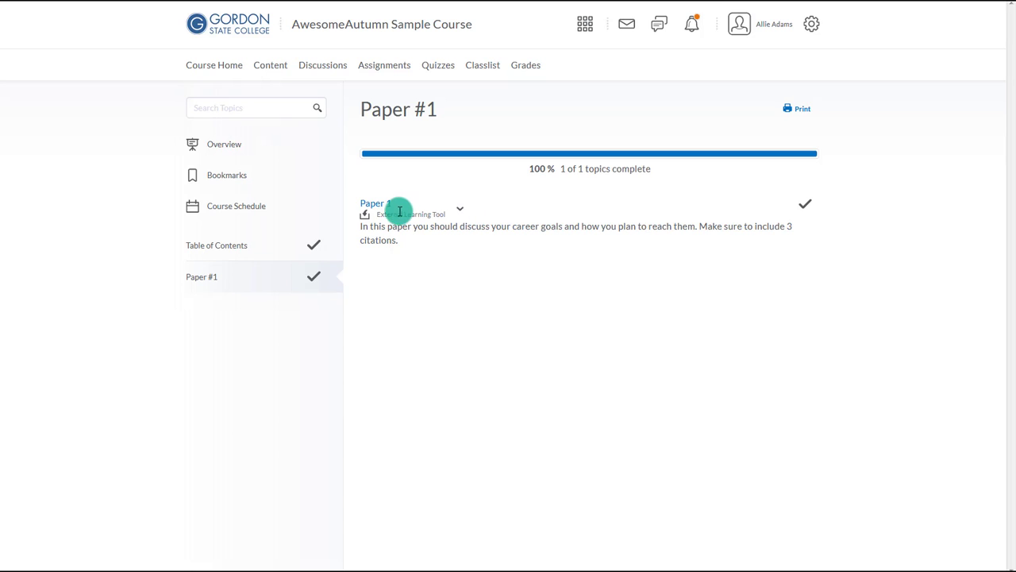
- From the student's course view, open Paper 1 and its PeerMark review assignment Paper 1- Peer Marking
click(375, 205)
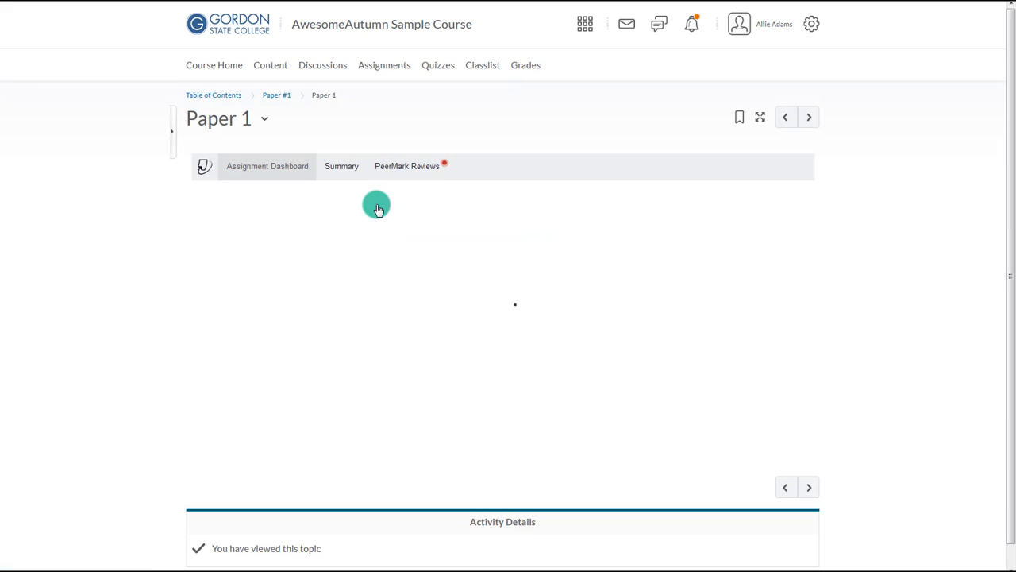
click(425, 173)
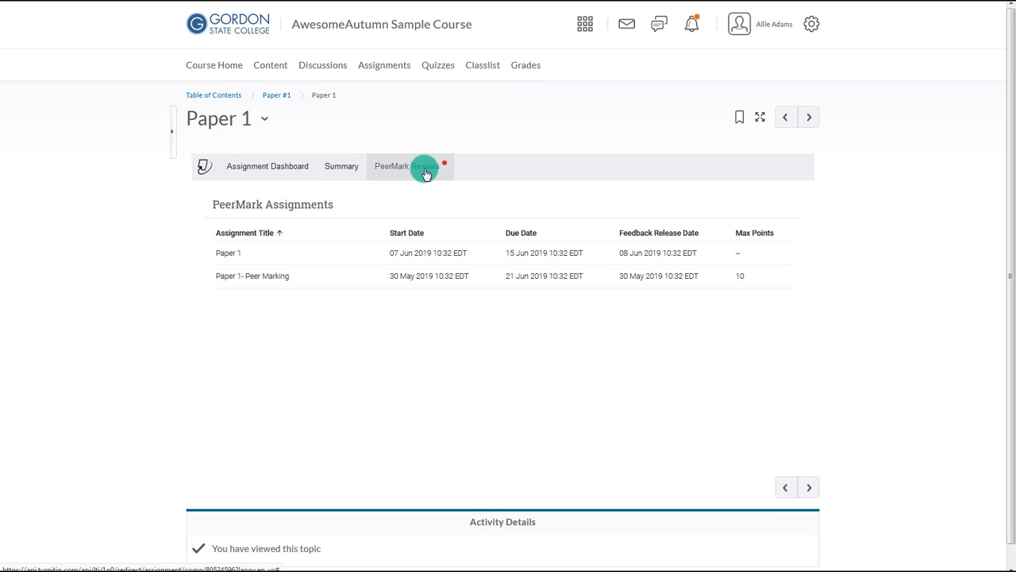
click(315, 278)
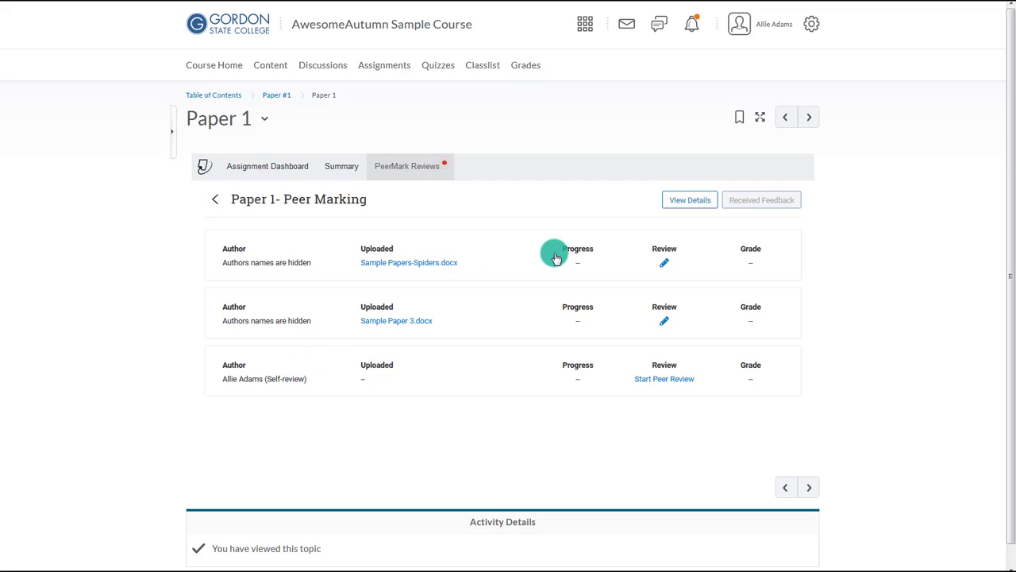
- Open the peer review of Sample Papers-Spiders.docx and answer its five questions, rating readability 3 and citation quality 2
click(665, 265)
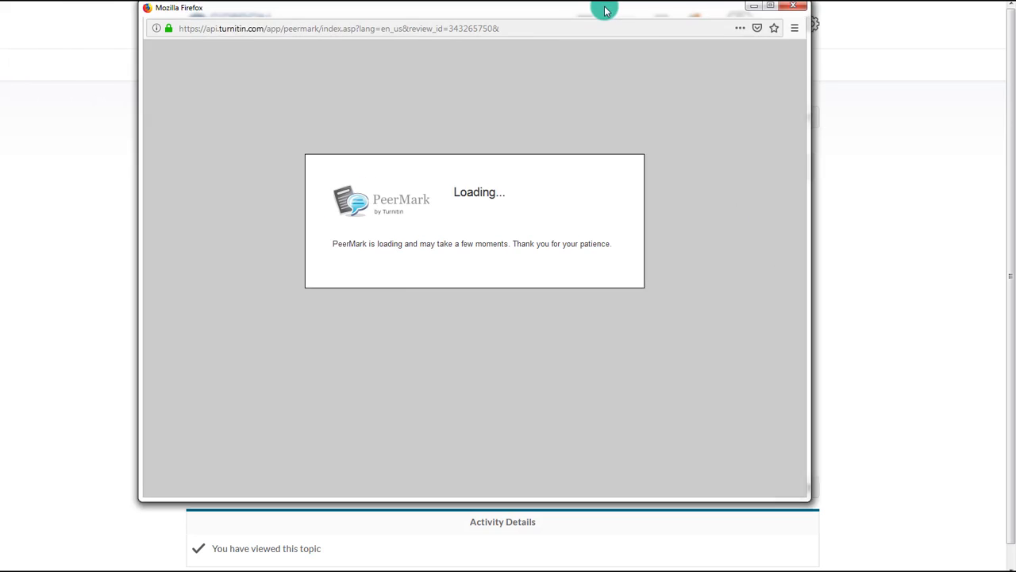
drag(605, 9, 605, 25)
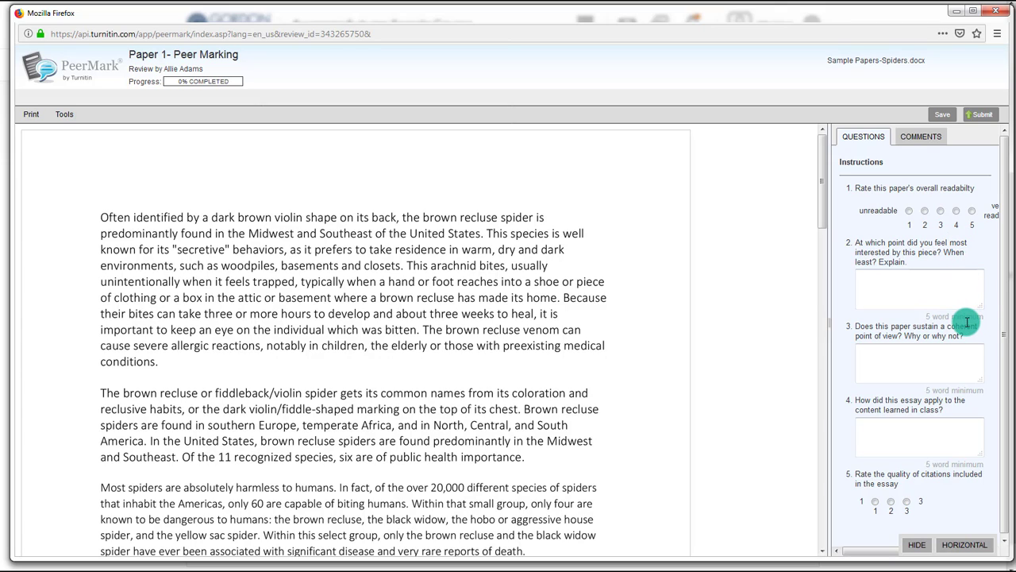
drag(926, 316, 965, 315)
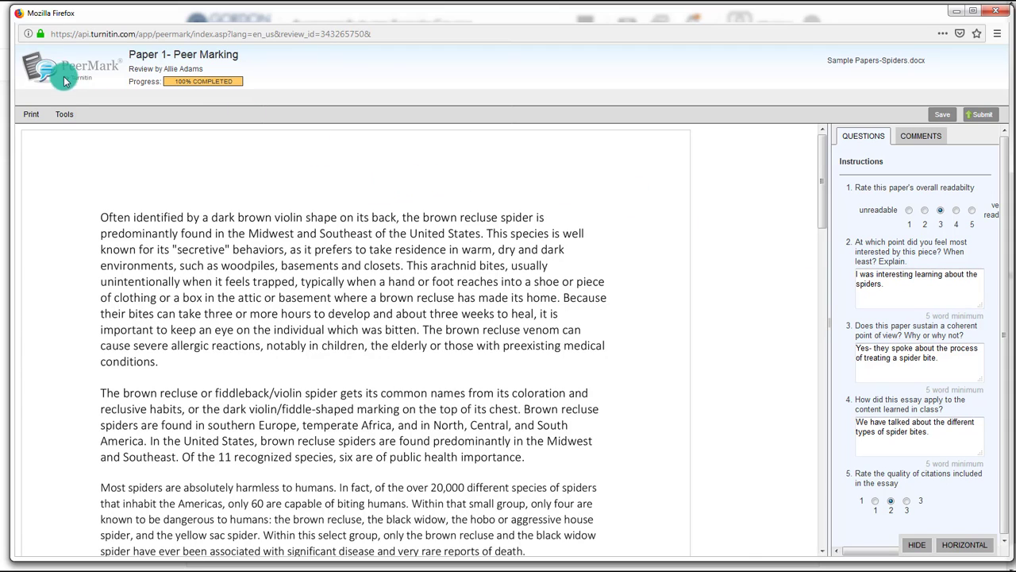
- Show the review tools and place a Spelling error mark and an Awkward mark on the paper's first paragraph
click(63, 114)
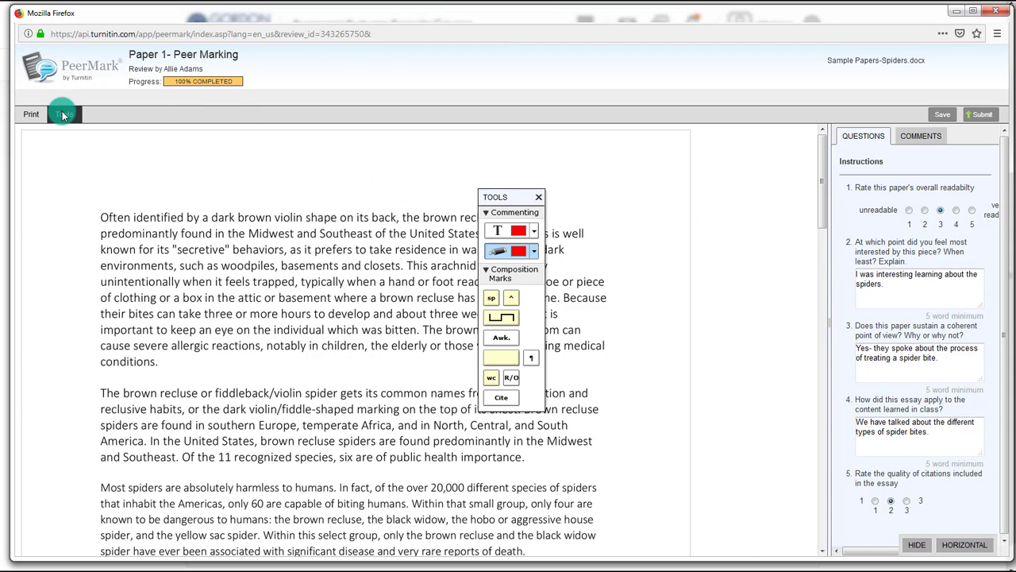
click(512, 248)
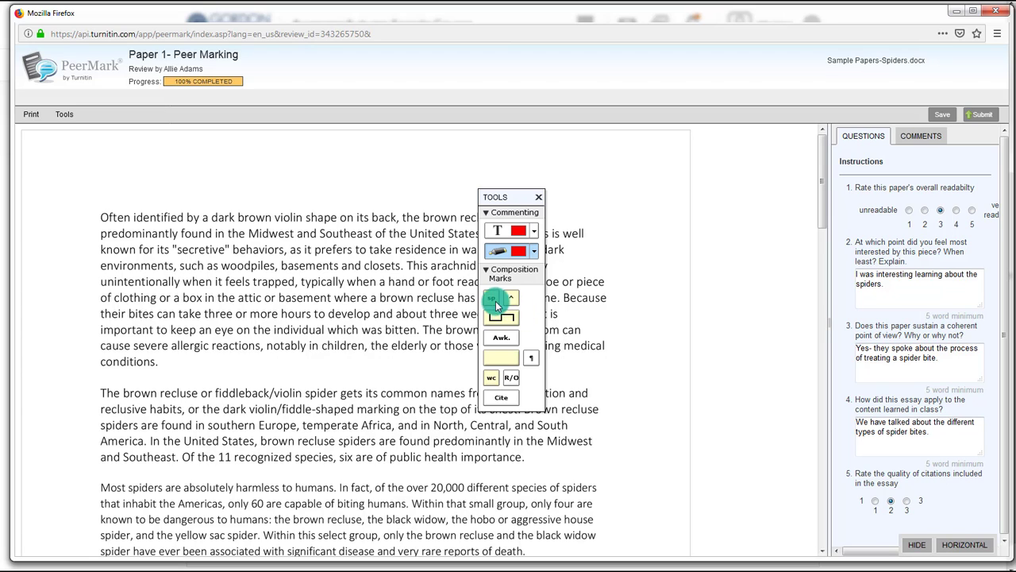
drag(486, 296, 346, 272)
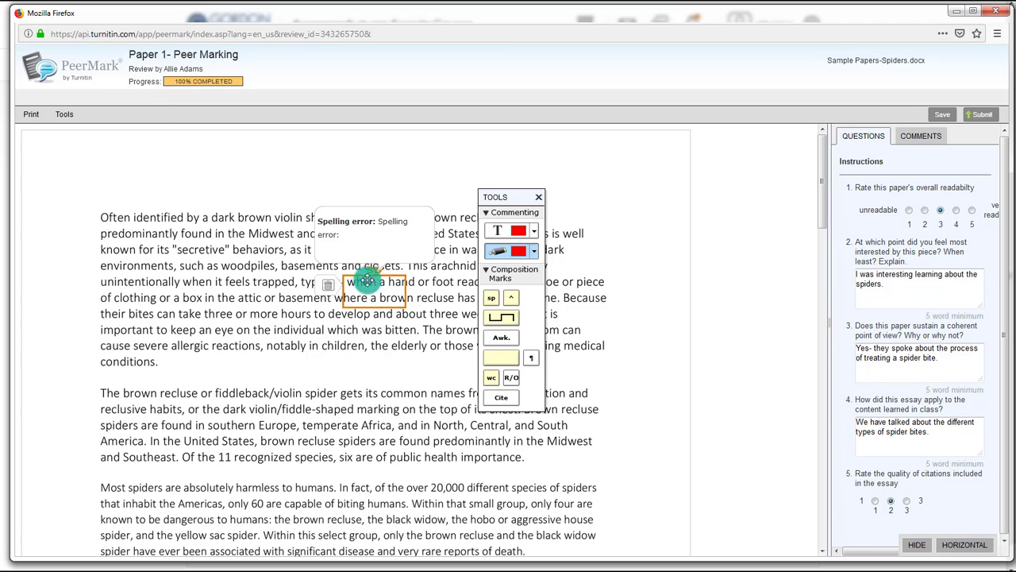
drag(485, 334, 402, 350)
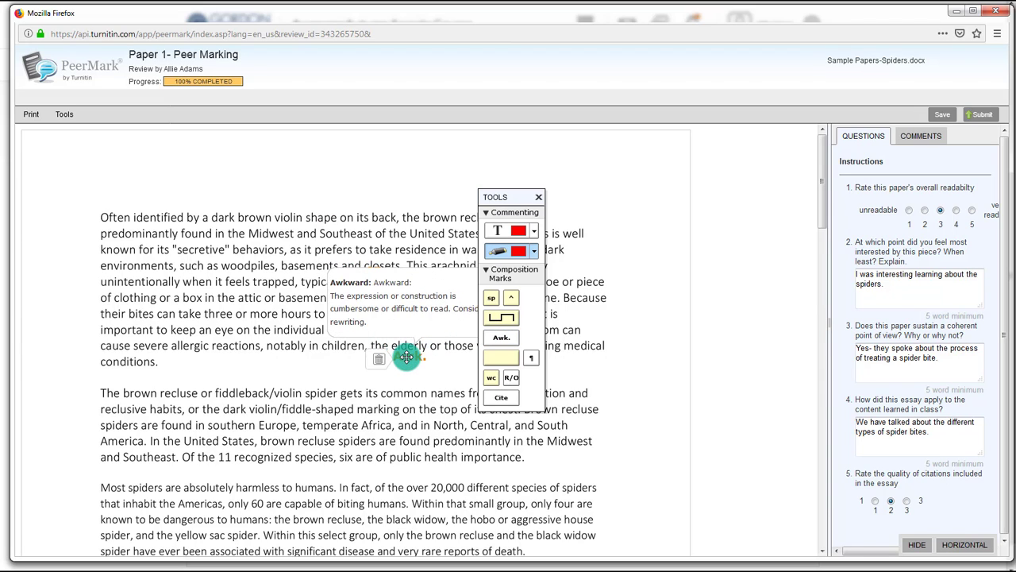
click(410, 359)
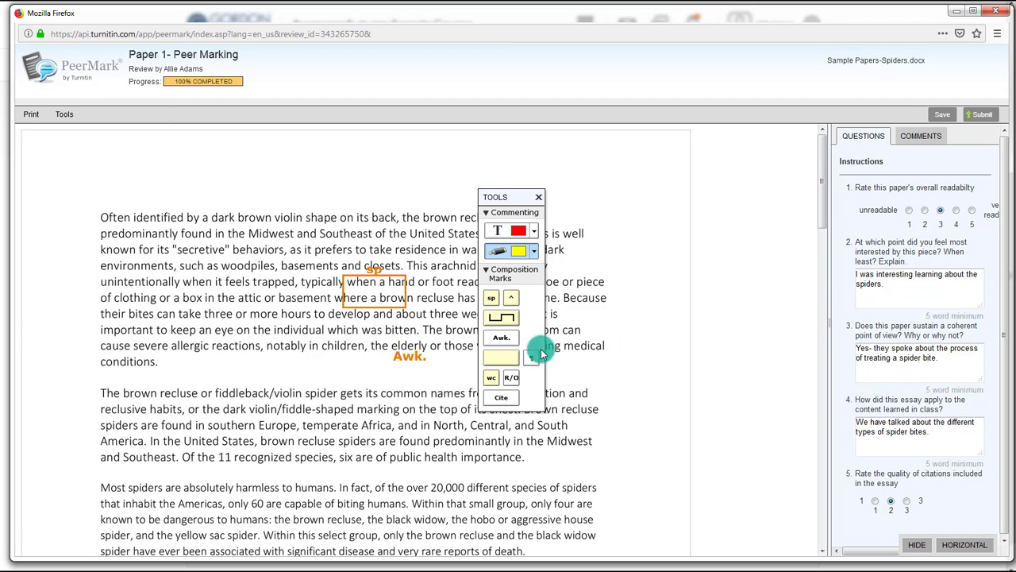
- Highlight "severe allergic reactions" in yellow and save the comment "What type?" on it
drag(131, 349, 258, 348)
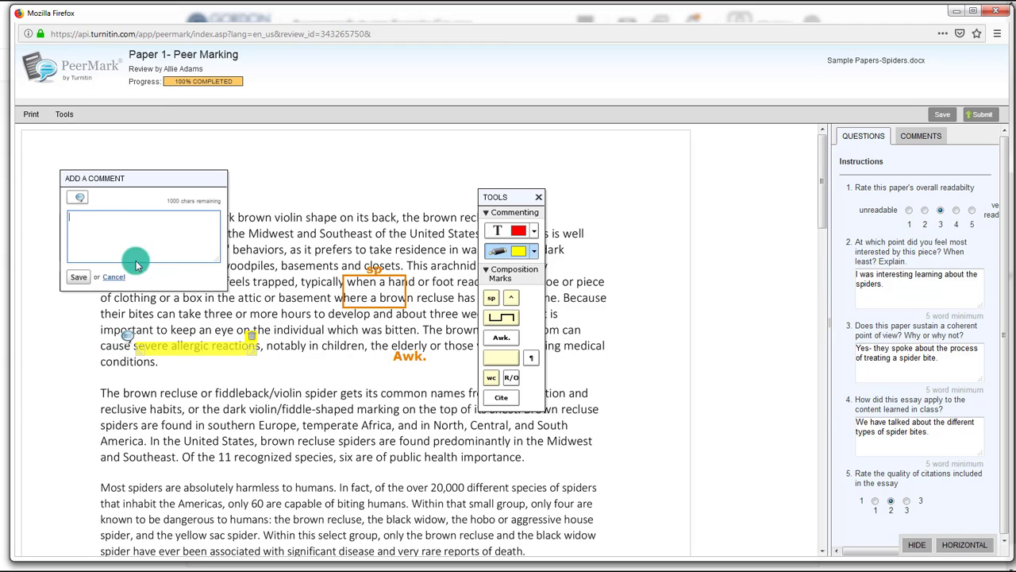
click(89, 221)
text(What type?)
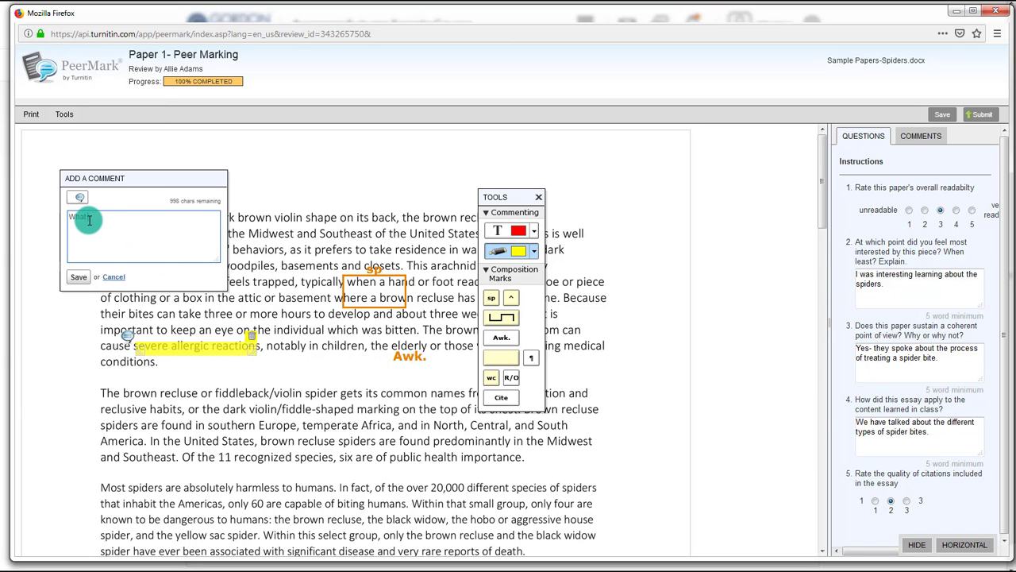
click(79, 278)
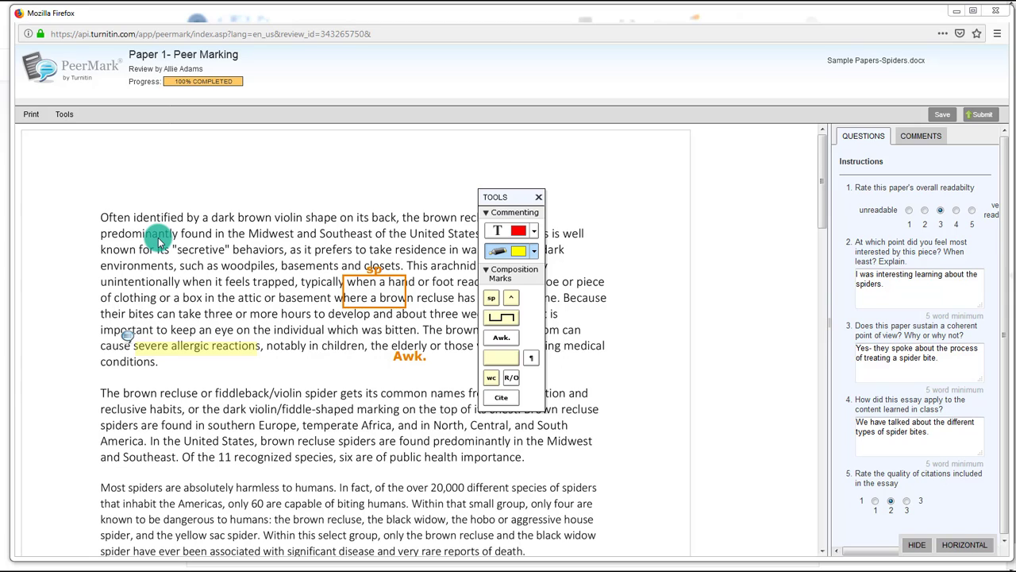
- Add the comment "A violin?" above the word violin in the paper's first line, with the spelling corrected
click(279, 210)
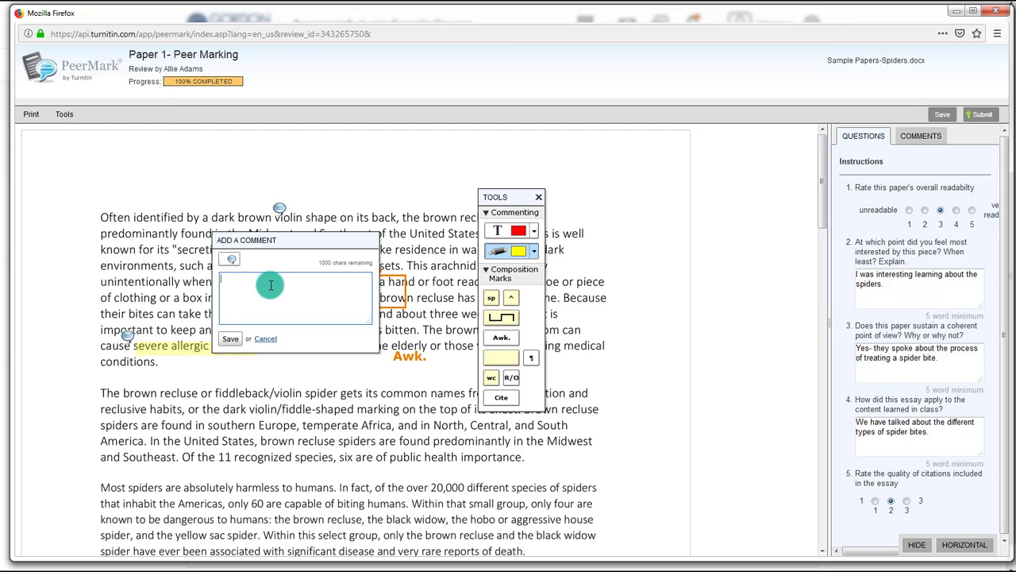
text(A violoin?)
right_click(233, 282)
click(252, 291)
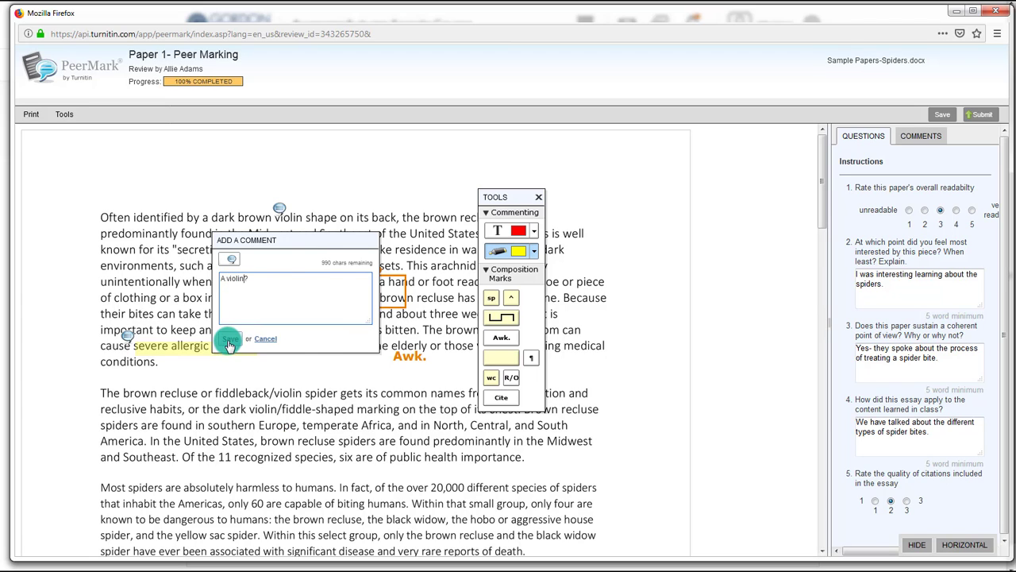
click(230, 340)
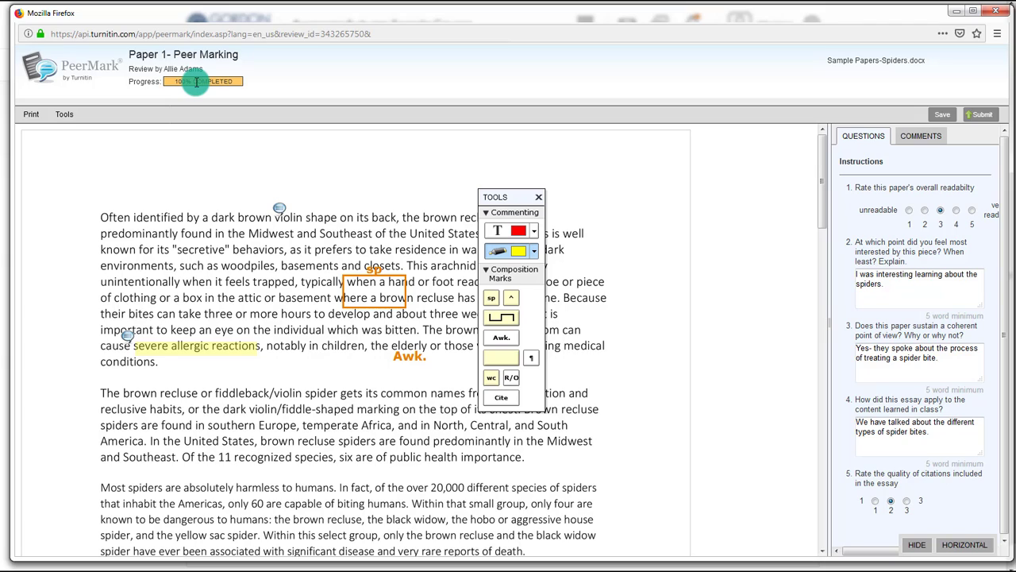
- Submit the completed peer review and return to the assignment inbox
click(976, 120)
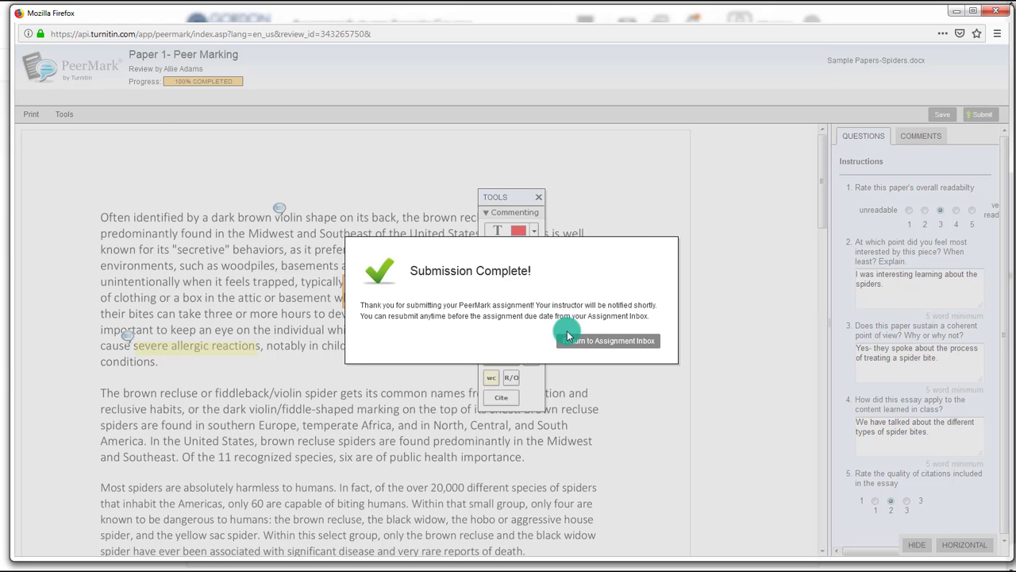
click(574, 343)
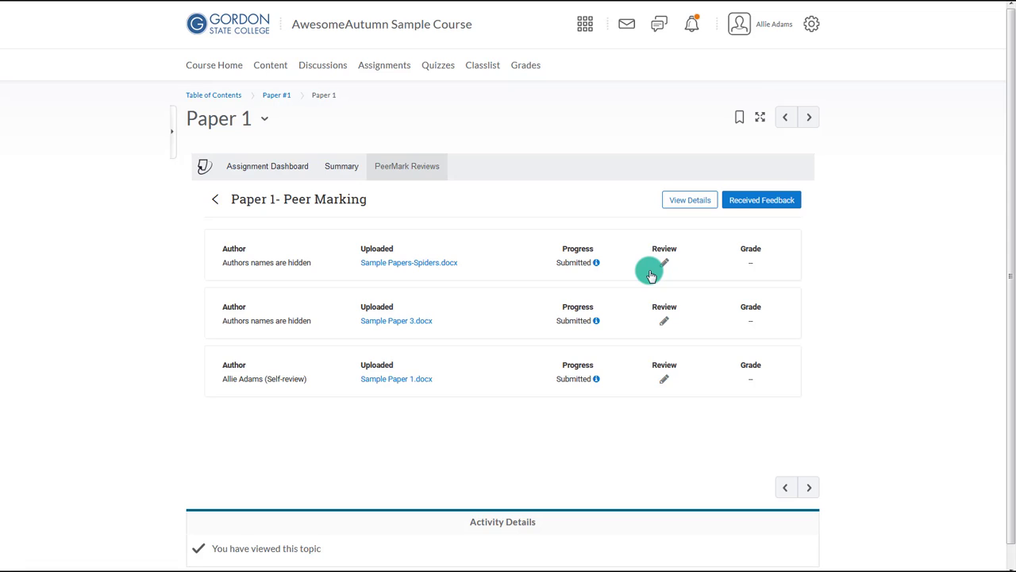
- View the feedback received on the student's own paper and page between the peer reviews
click(768, 203)
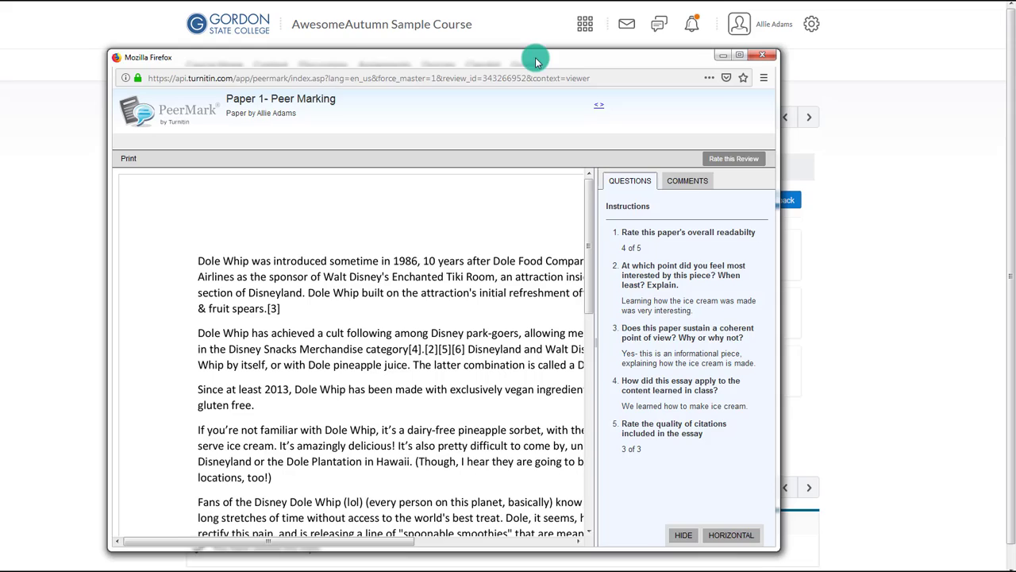
scroll(593, 251, down, 1)
drag(592, 251, 623, 171)
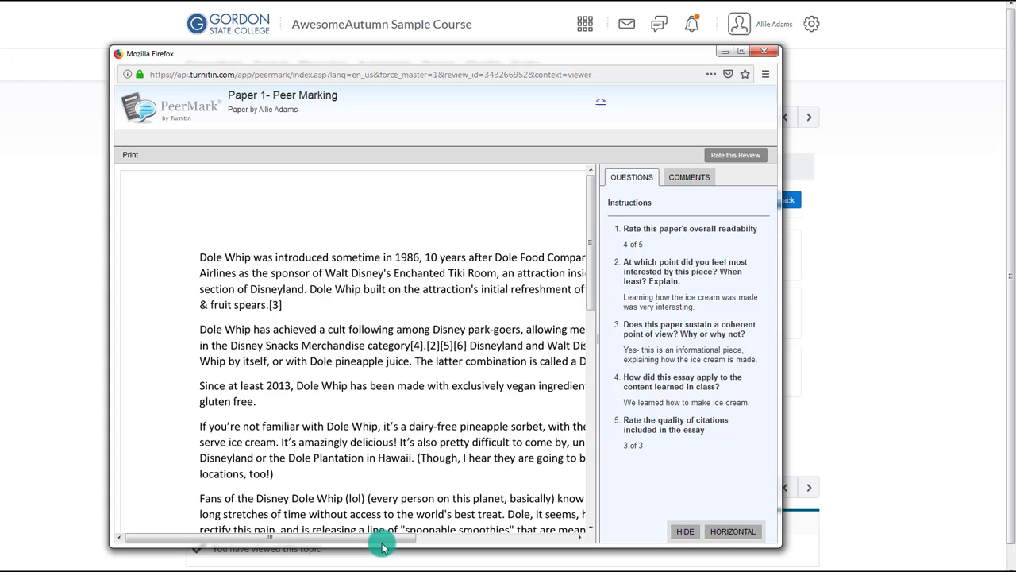
click(603, 109)
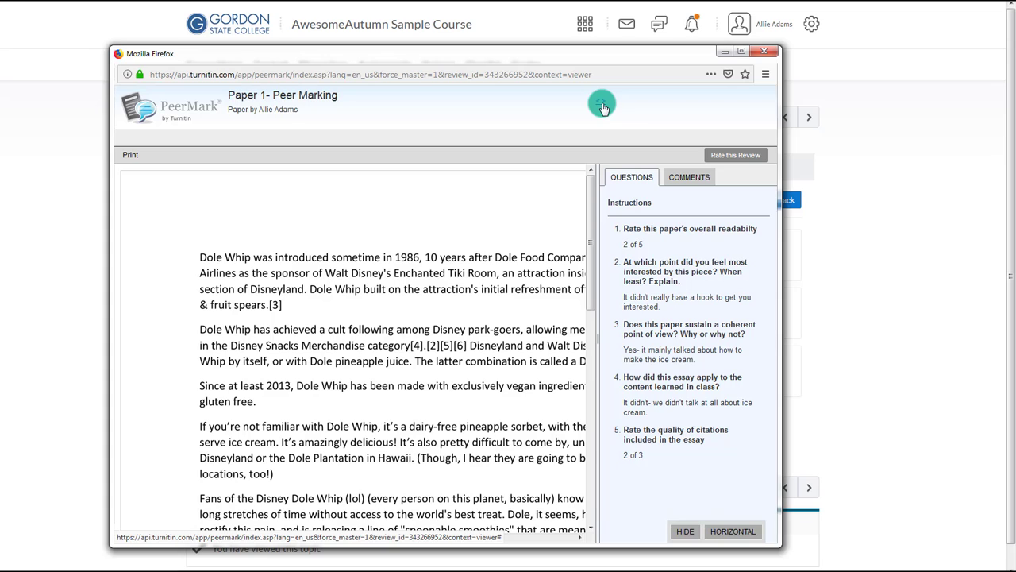
click(603, 109)
click(603, 108)
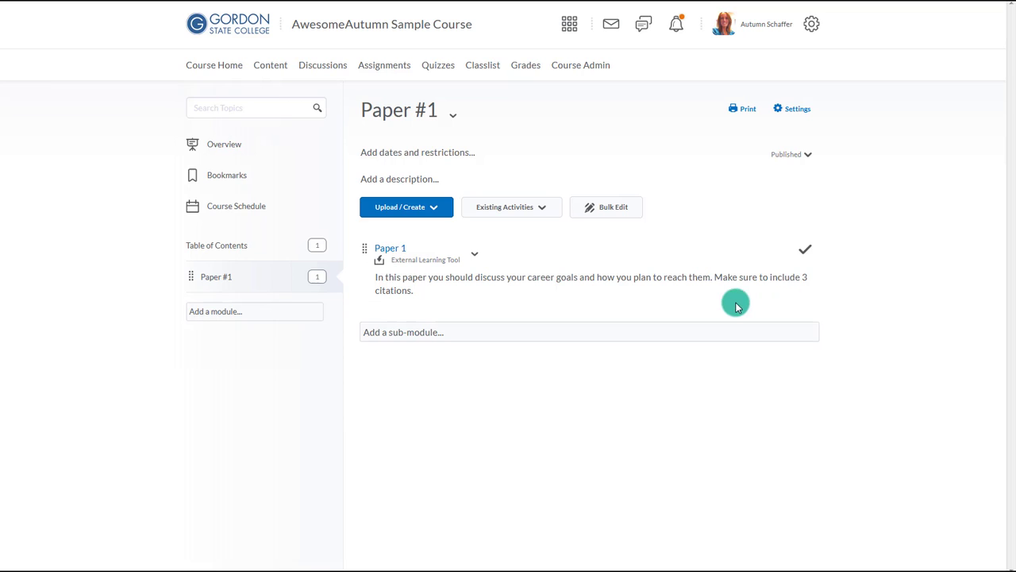
- From the instructor's course view, open Paper 1 and its PeerMark reviews for Paper 1- Peer Marking
click(457, 229)
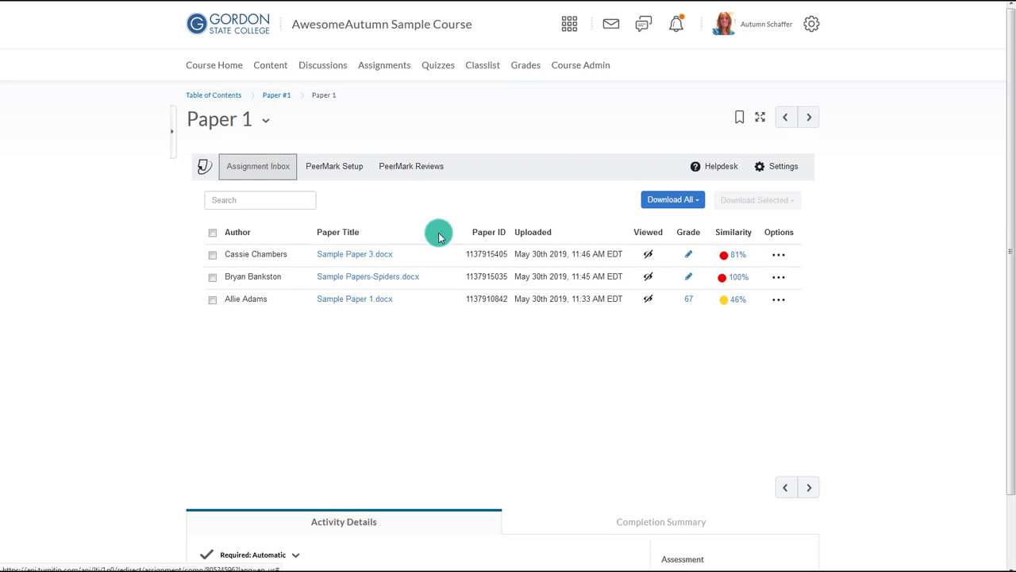
click(411, 168)
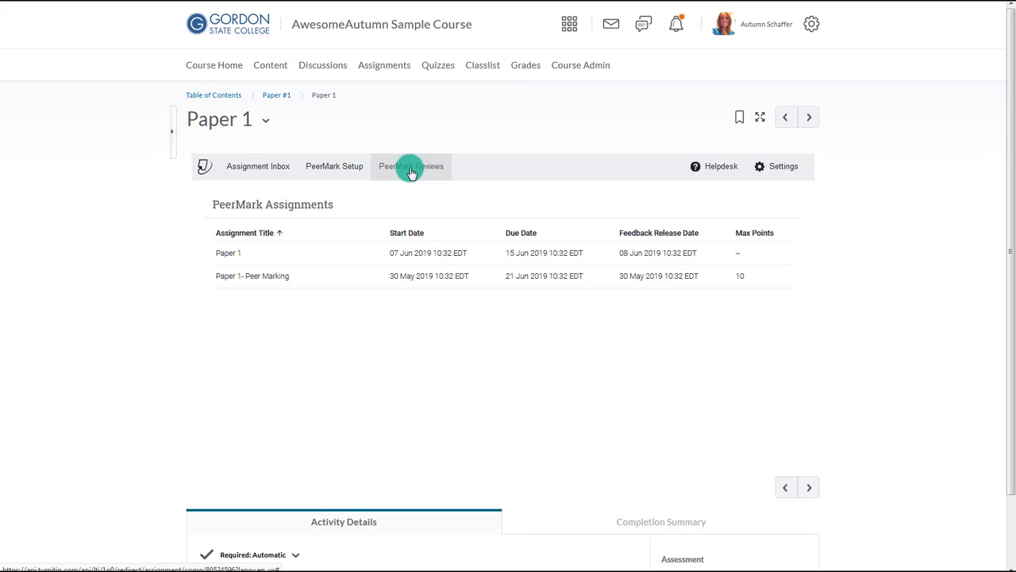
click(274, 275)
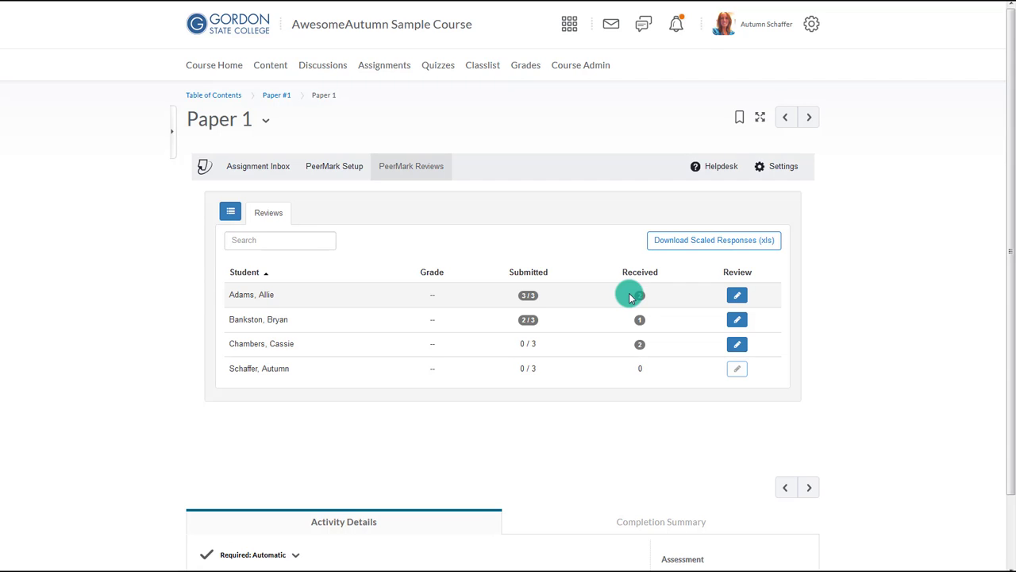
- View the first listed student's submitted reviews, examine the self-review, and return to the list of all students' reviews
click(524, 298)
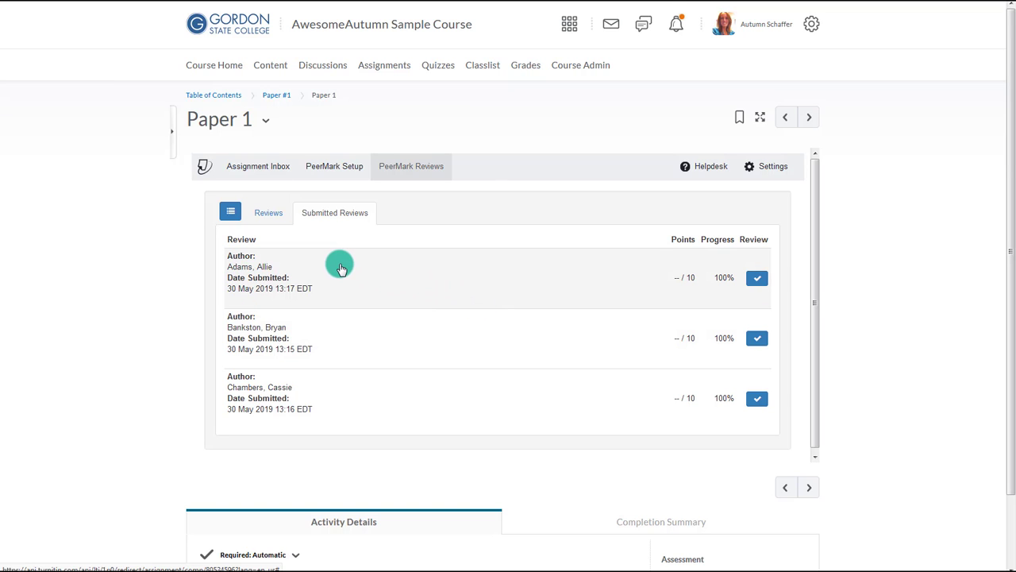
click(340, 268)
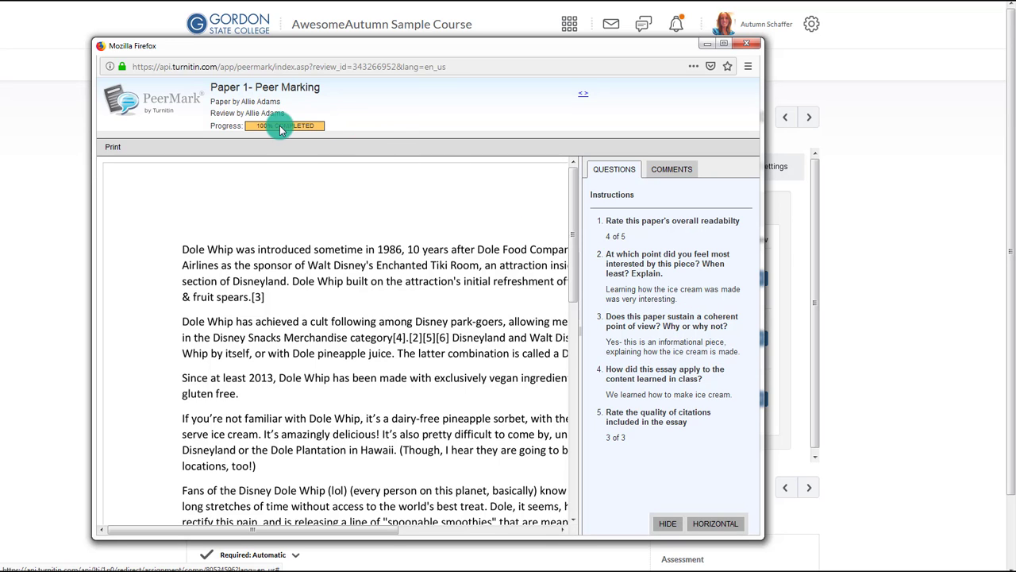
click(747, 43)
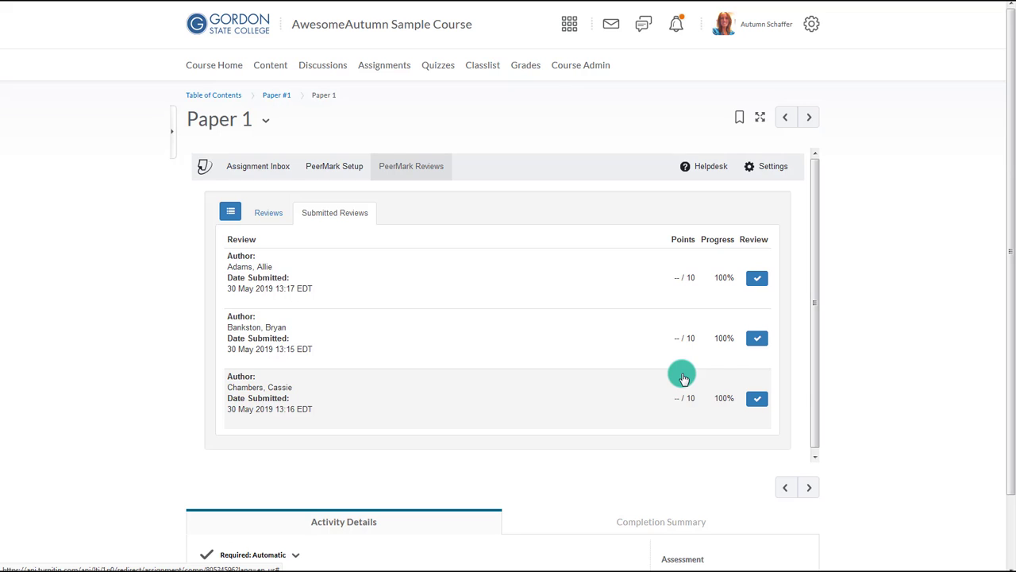
click(270, 167)
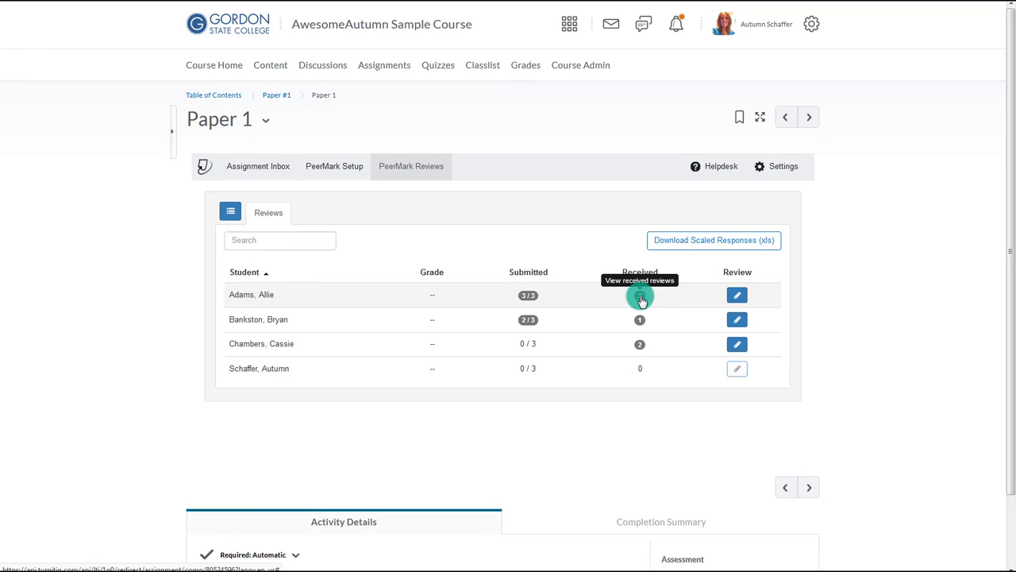
- View the first listed student's received reviews, examine both reviewers' answers, and reopen the first review
click(640, 298)
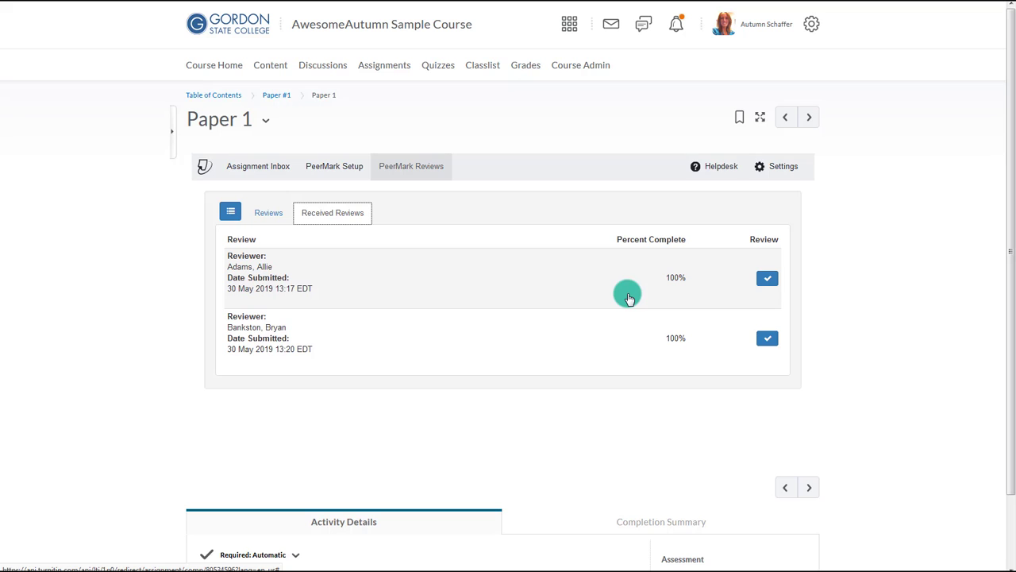
click(628, 297)
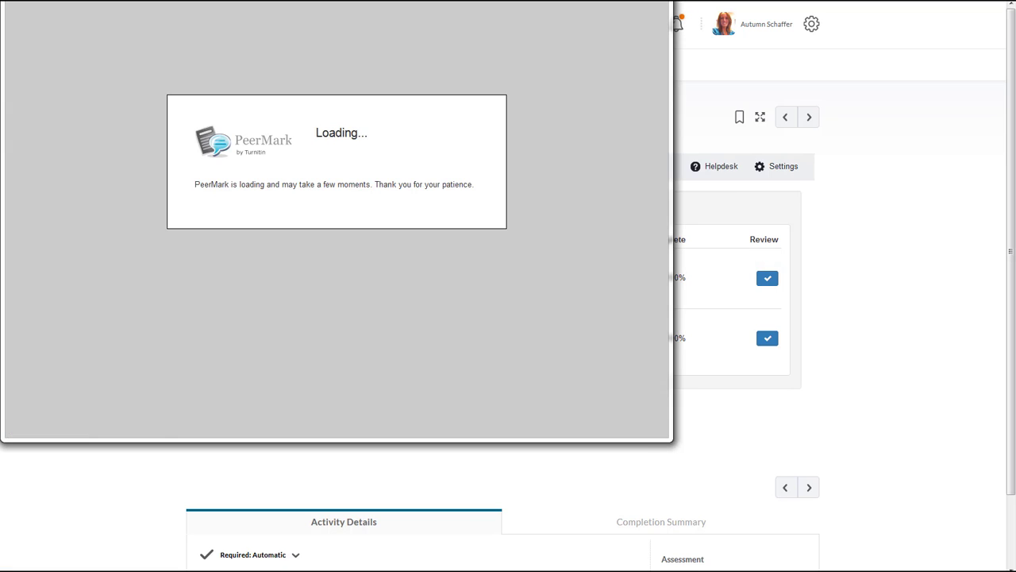
drag(377, 21, 477, 79)
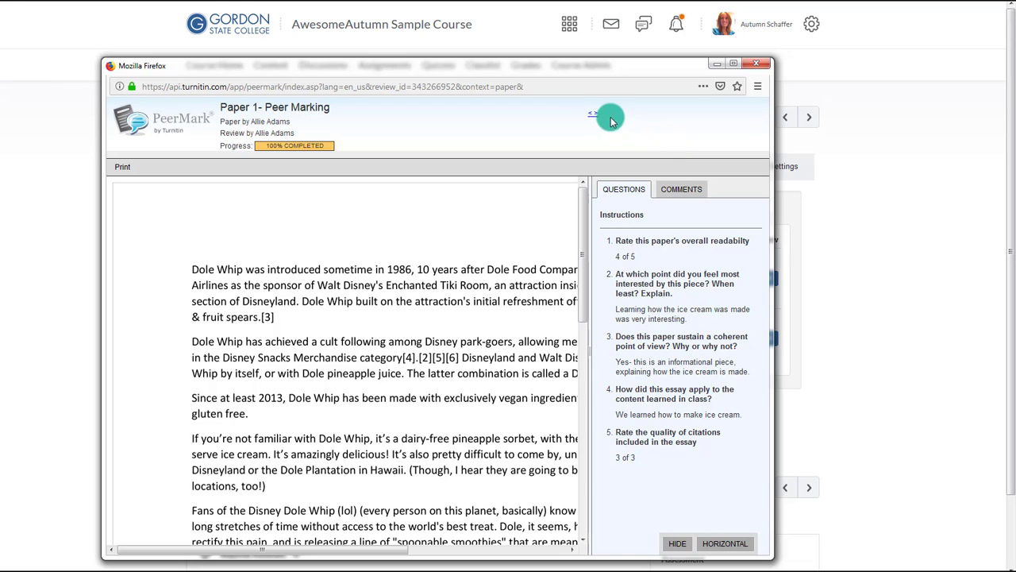
click(594, 113)
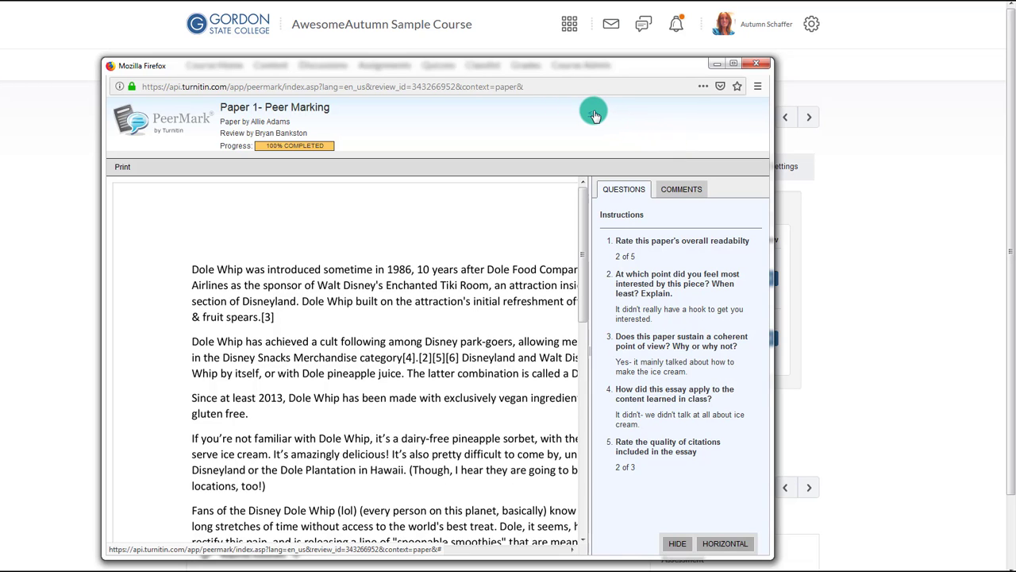
click(756, 63)
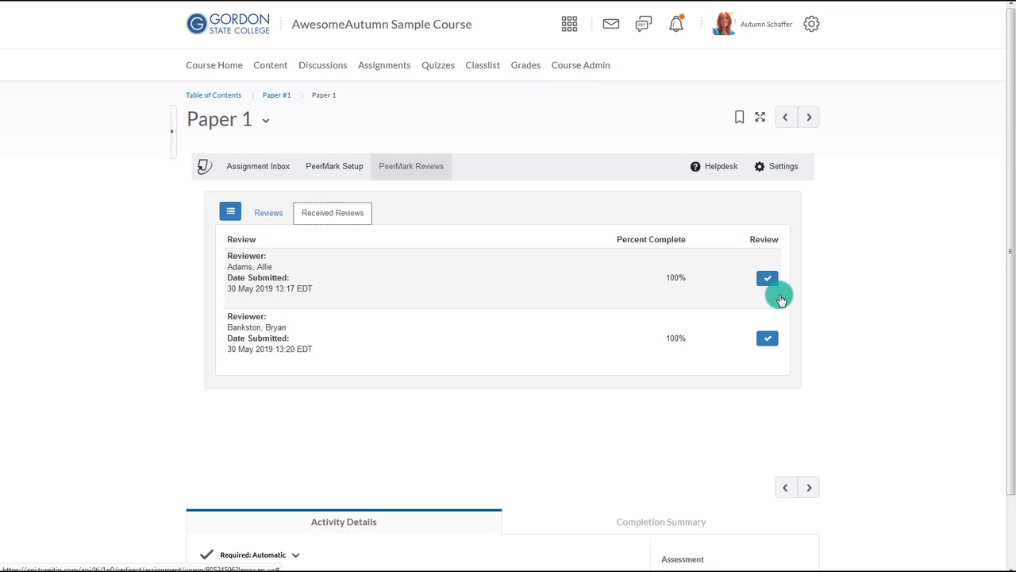
click(769, 282)
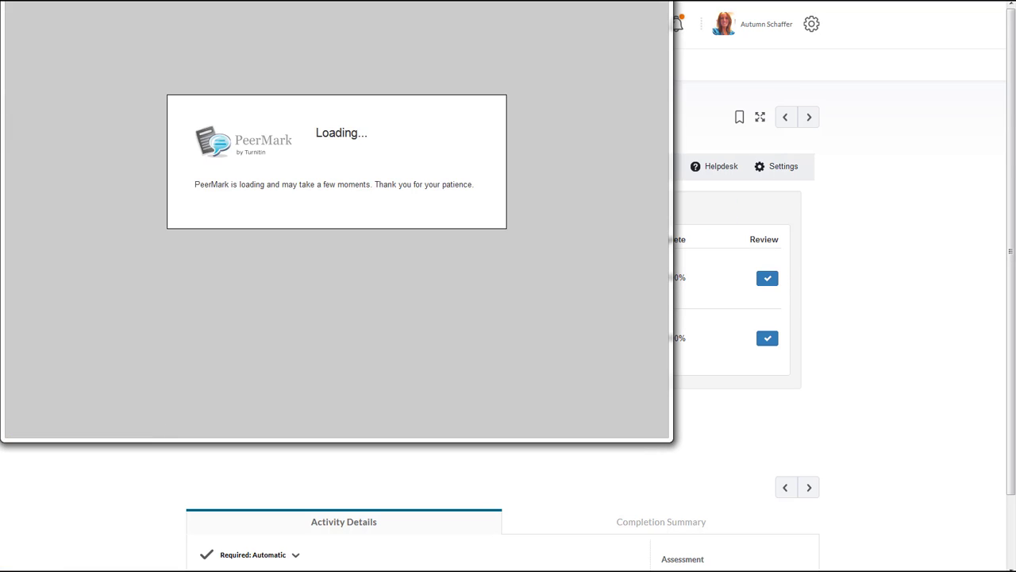
drag(460, 0, 579, 37)
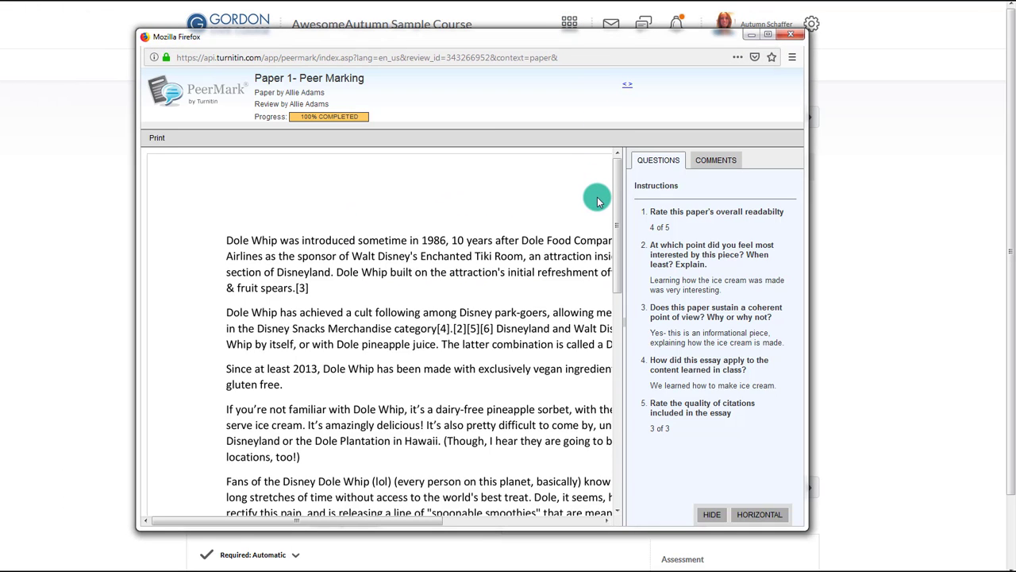